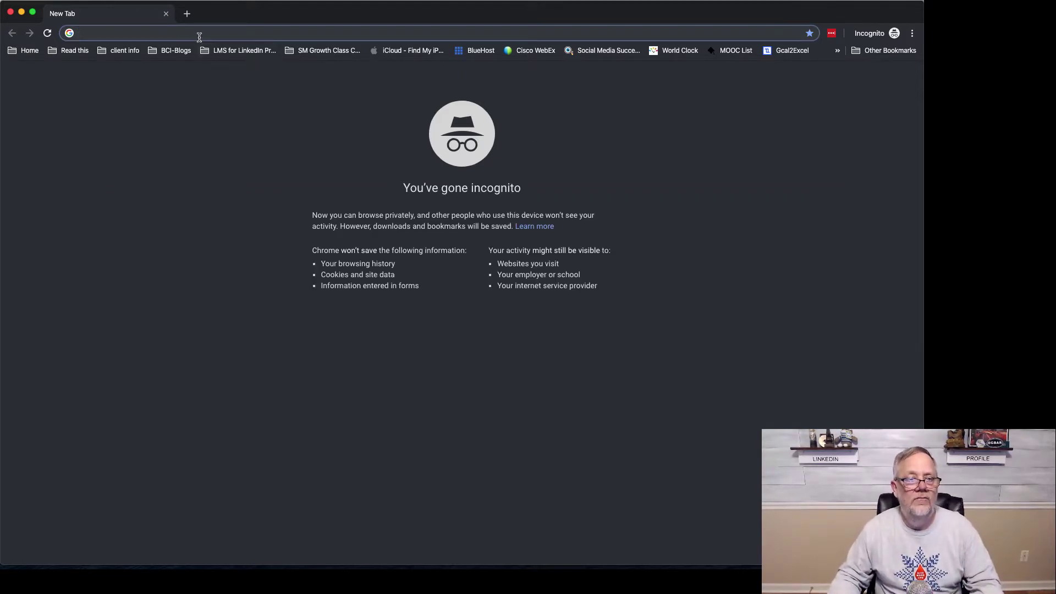
Step: Load linkedin.com and bring up the Join now sign-up form
type("linkedin.com")
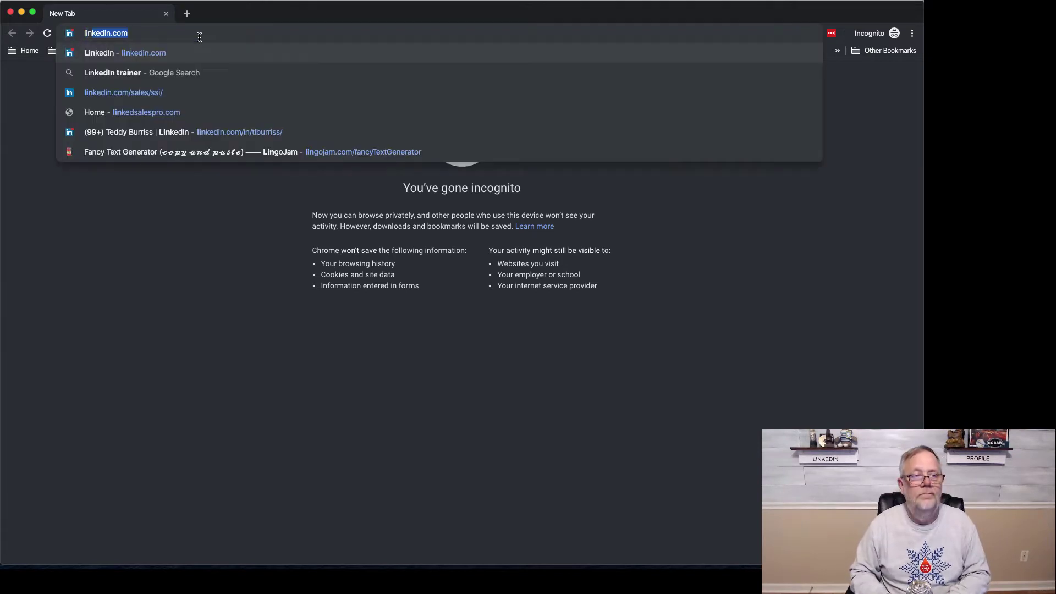
key("Return")
left_click(683, 67)
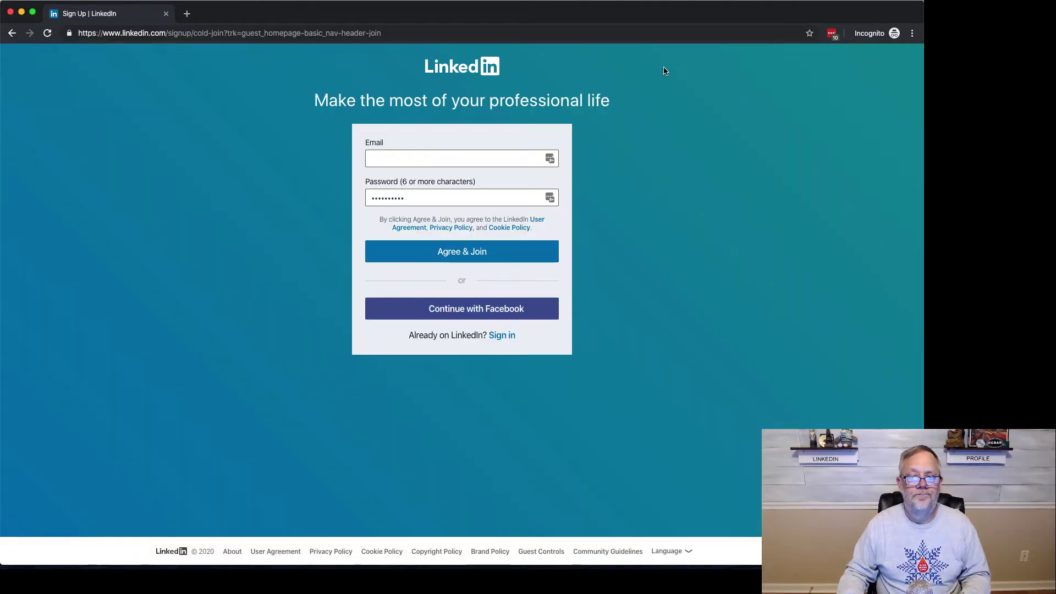
Step: Enter the account email address and password, then agree to the terms and join
left_click(433, 159)
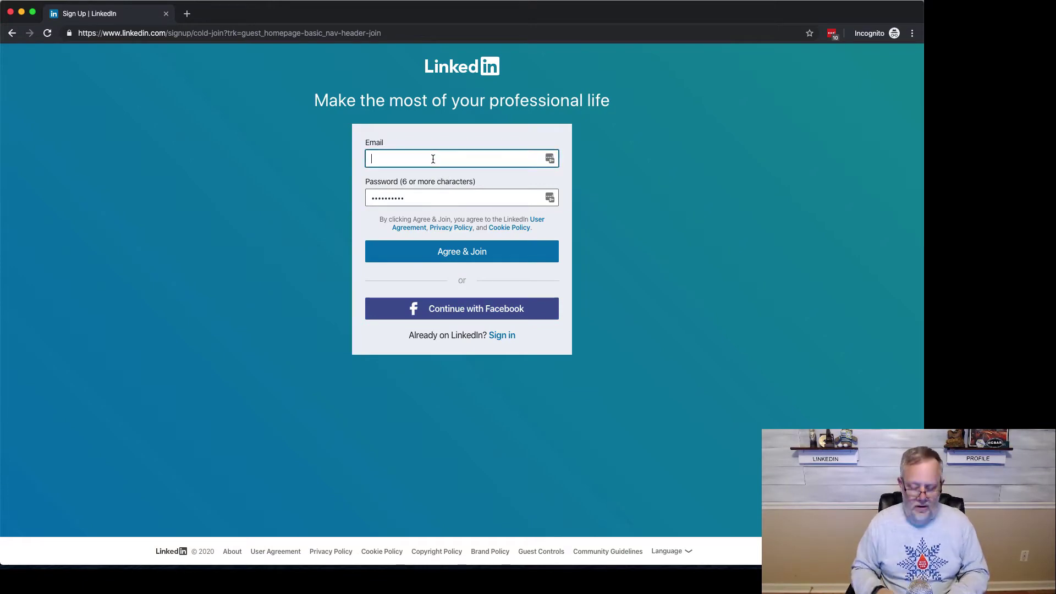
key("Tab")
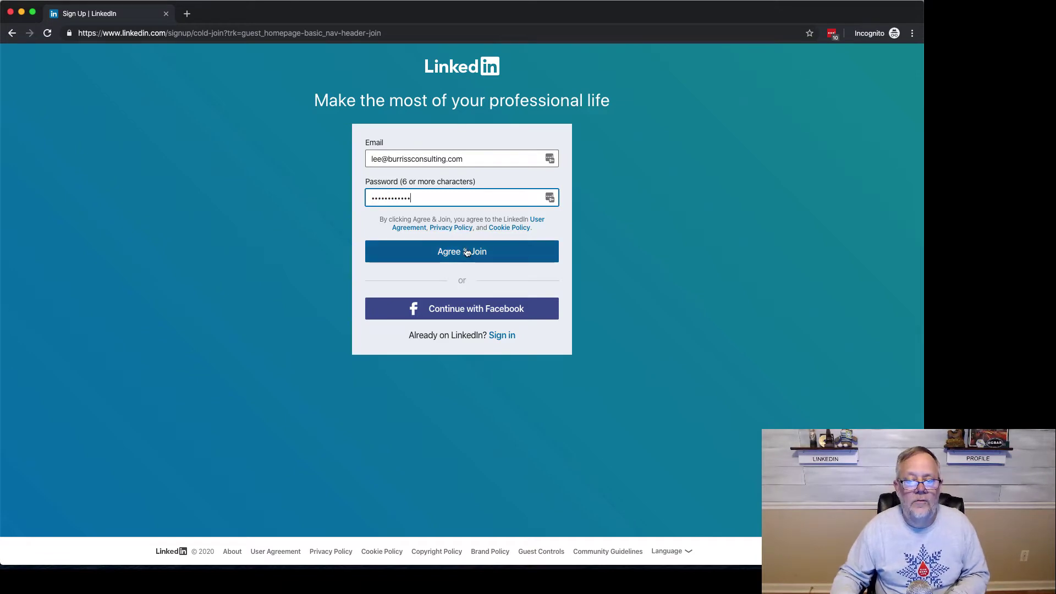
left_click(467, 252)
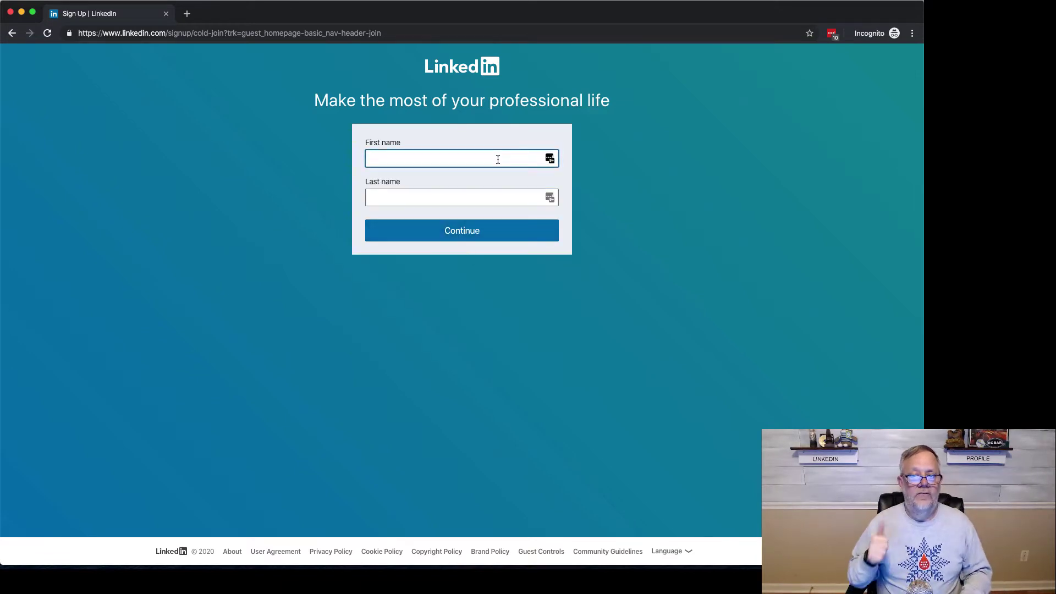
Step: Enter the user's first and last name and continue
key("Tab")
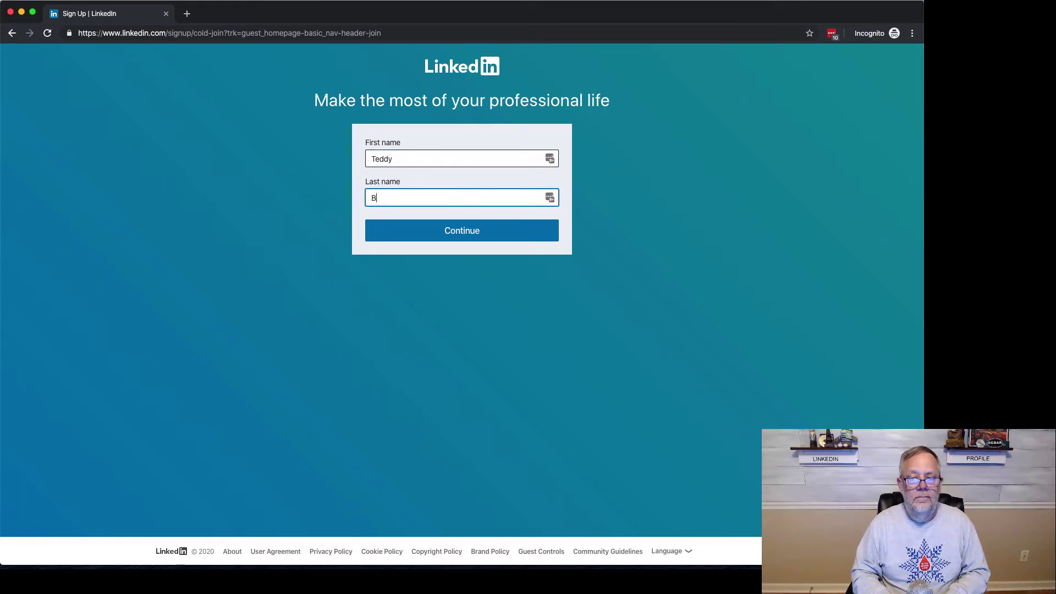
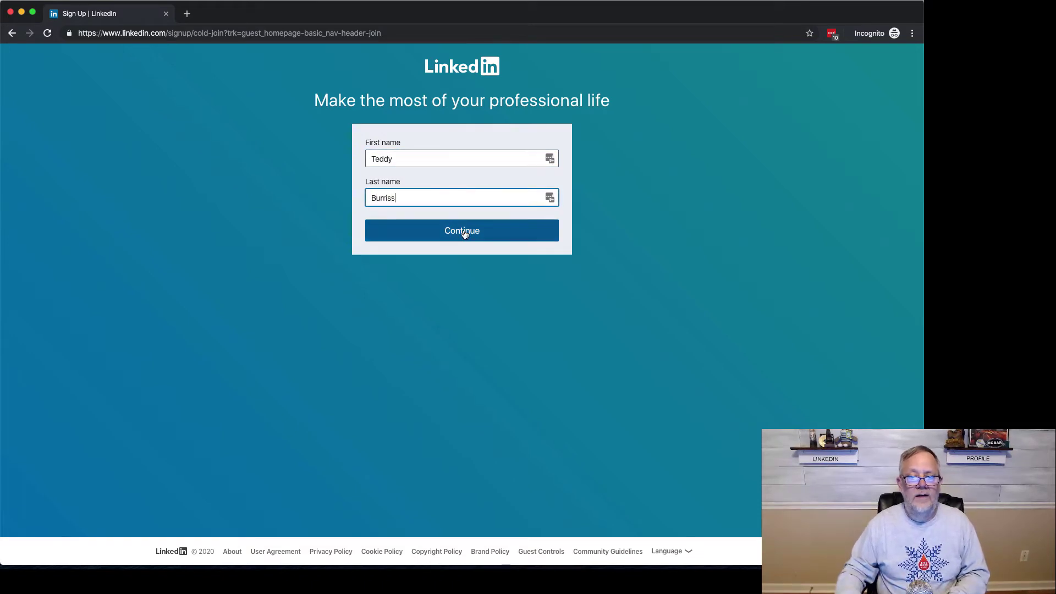
left_click(463, 230)
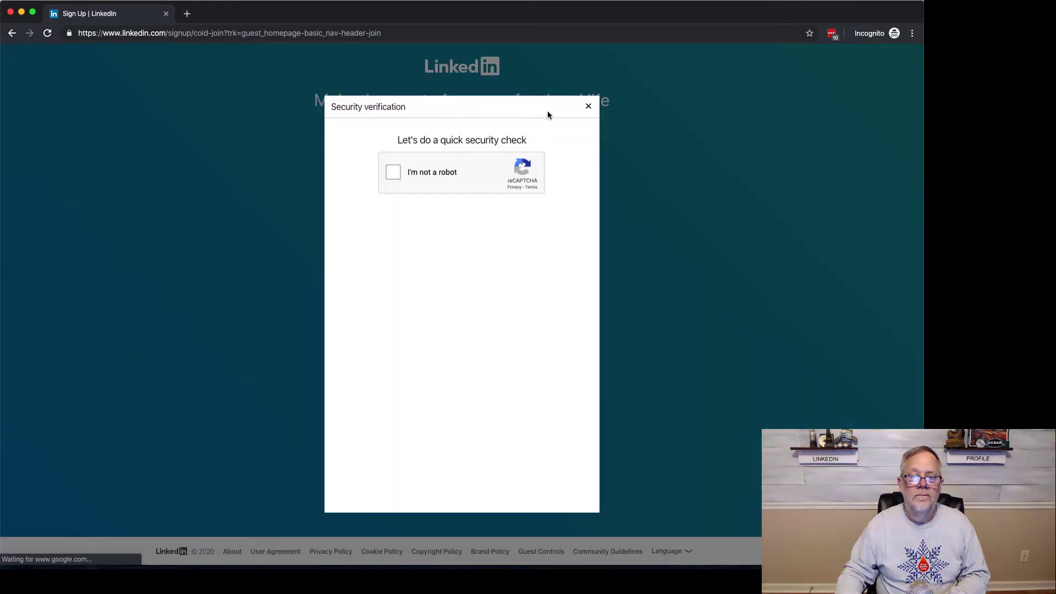
Step: Pass the robot check by marking the three crosswalk images and verifying
left_click(393, 174)
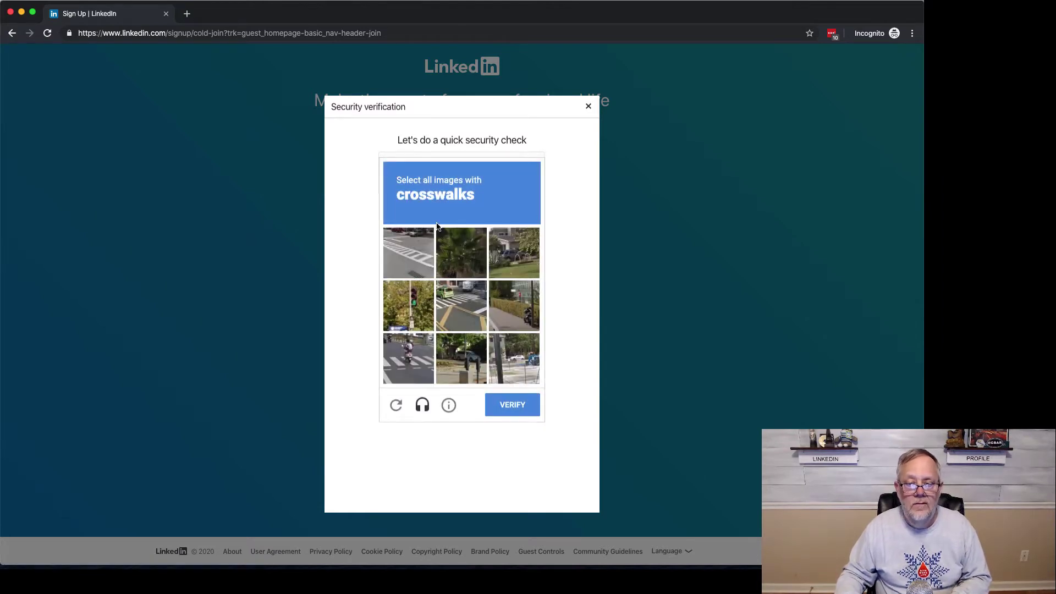
left_click(398, 263)
left_click(454, 309)
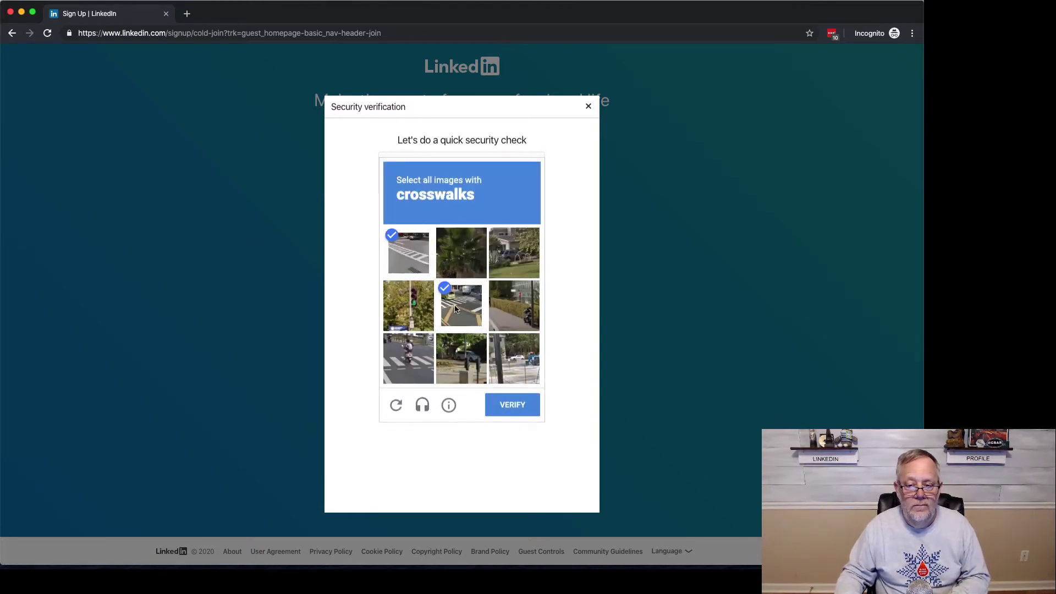
left_click(411, 372)
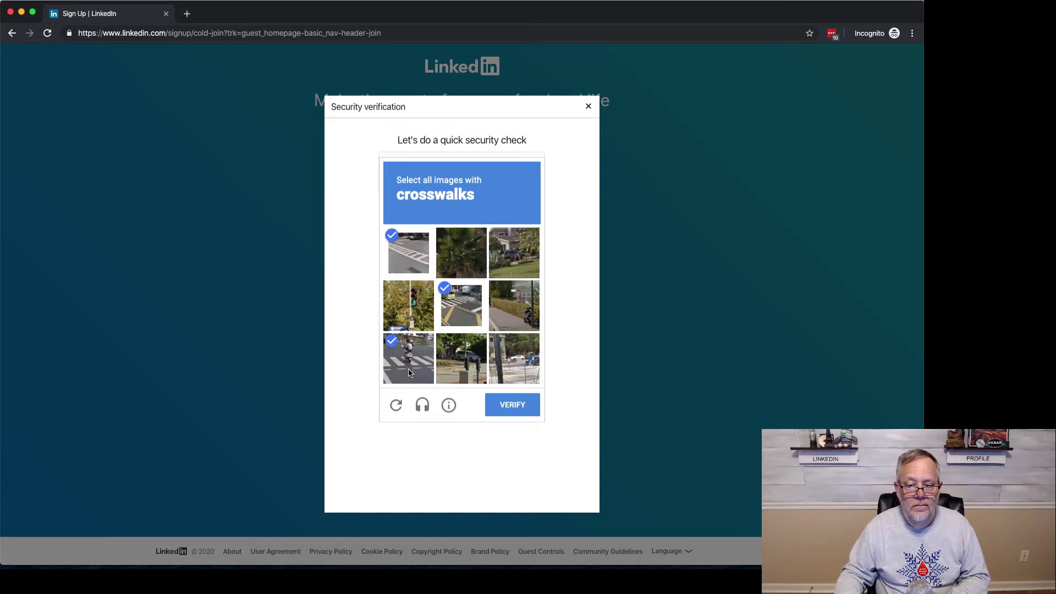
left_click(513, 407)
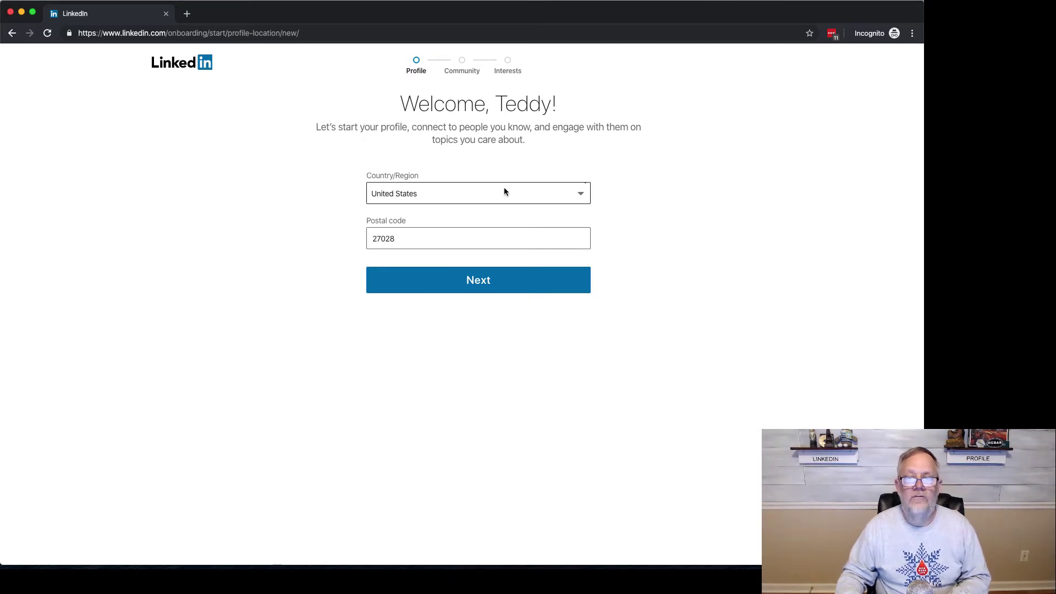
Step: Accept the country and postal code, then enter job title Barista at company Smith Coffee
left_click(481, 279)
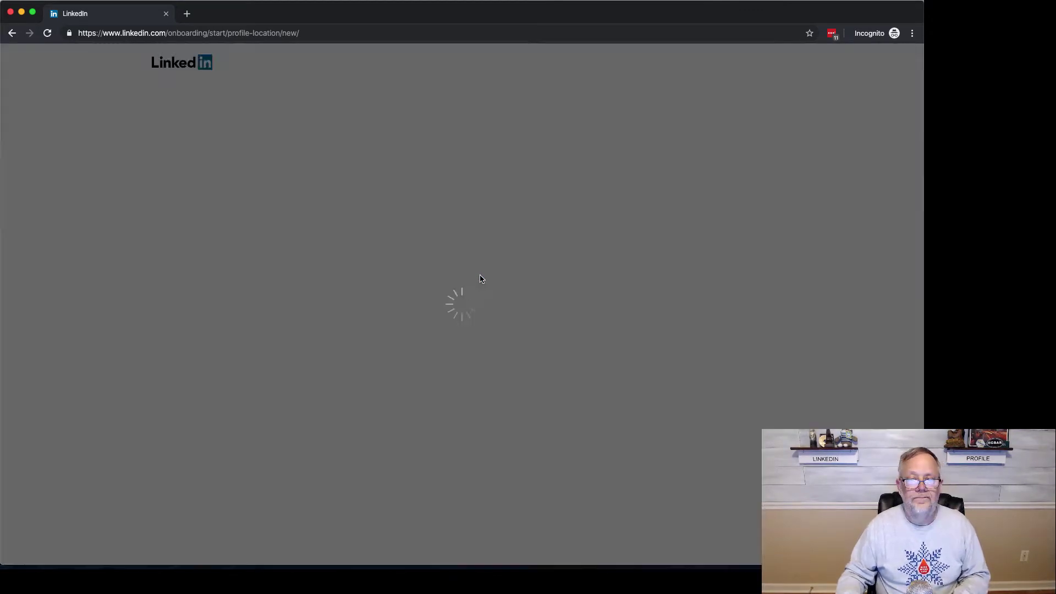
left_click(397, 194)
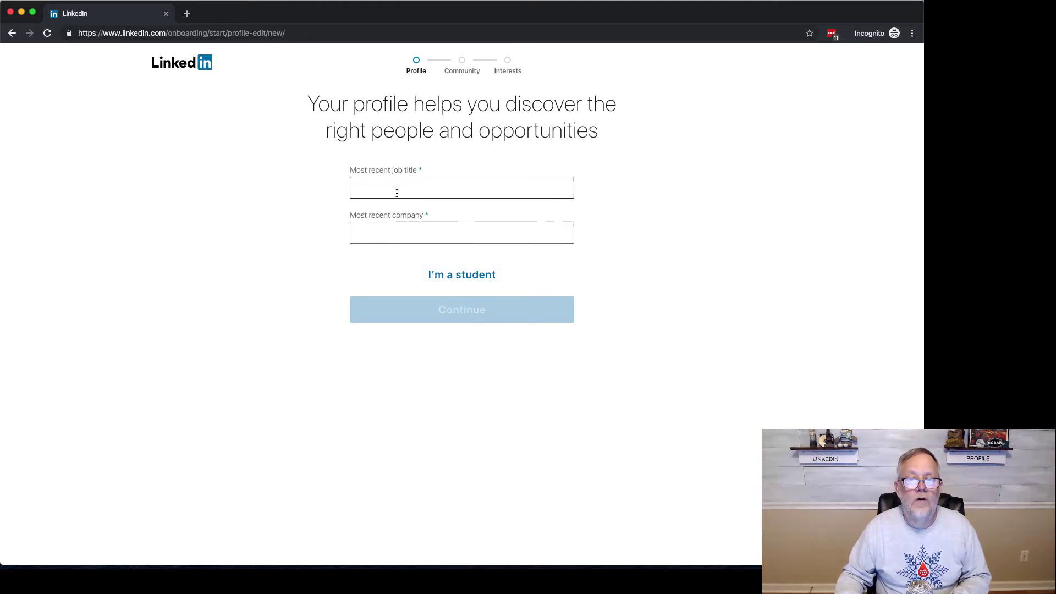
type("Barista")
key("Tab")
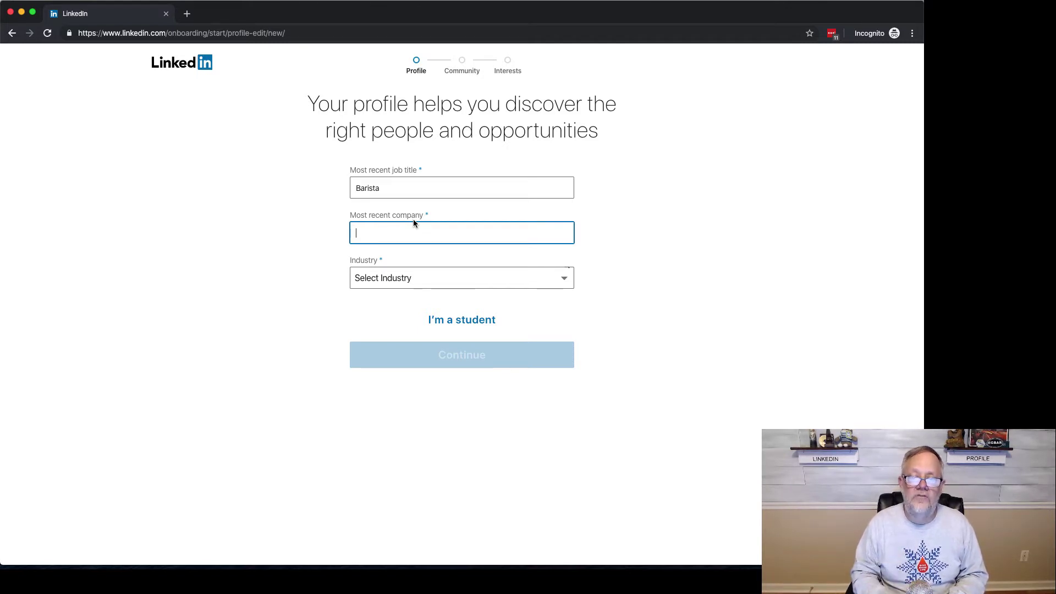
type("Smith Coffee")
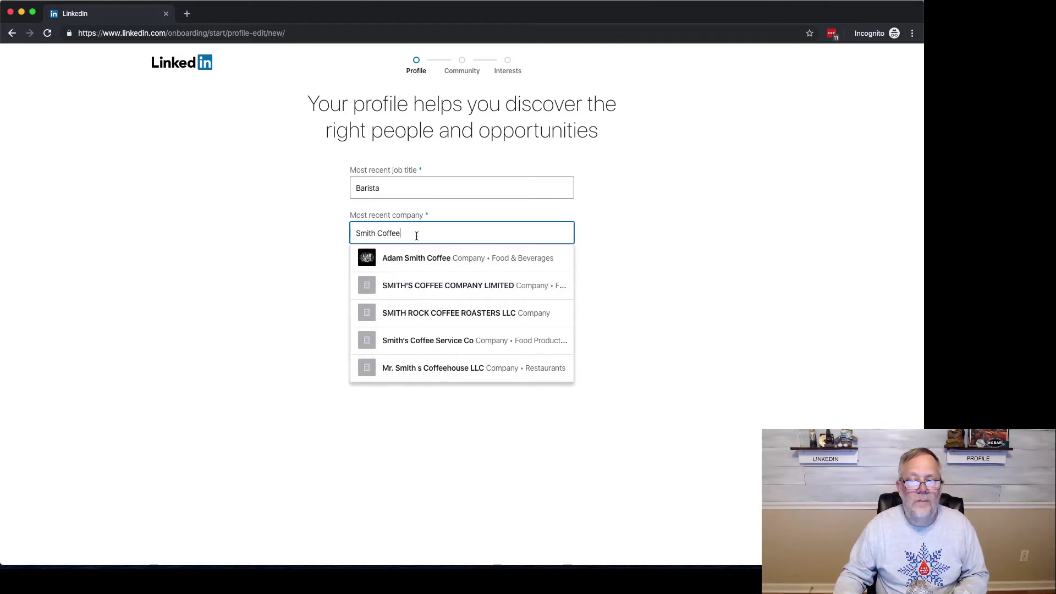
key("Escape")
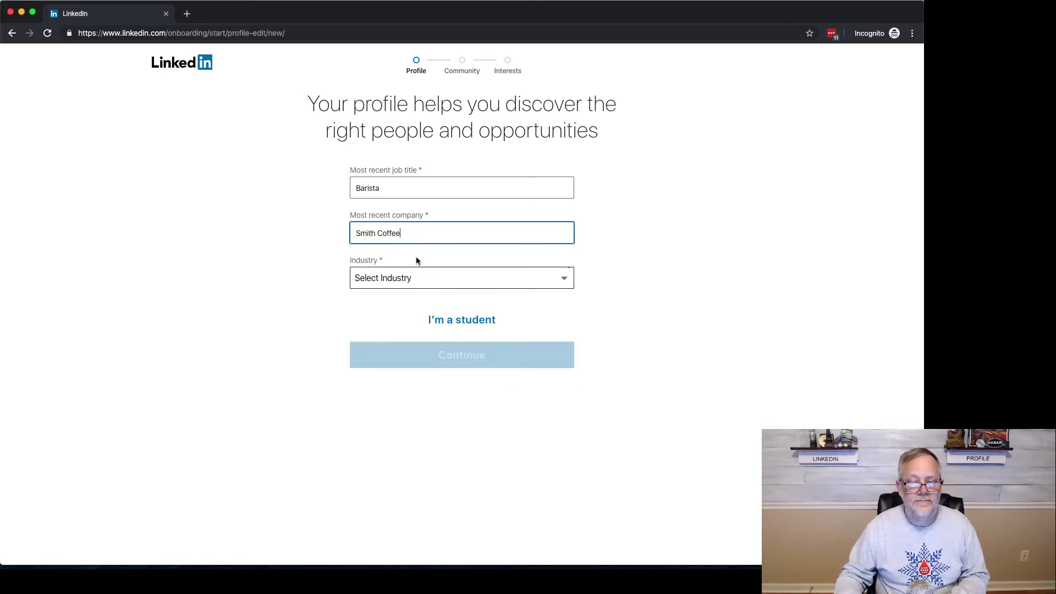
Step: Choose Restaurants as the industry and submit the job details
left_click(407, 281)
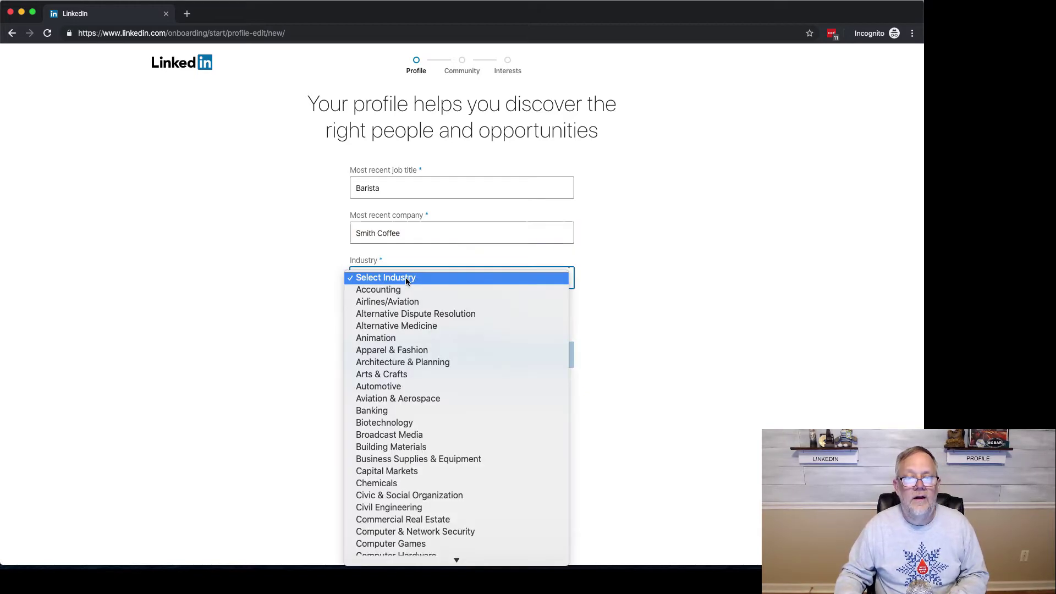
scroll(446, 343, "down", 5)
scroll(447, 343, "down", 5)
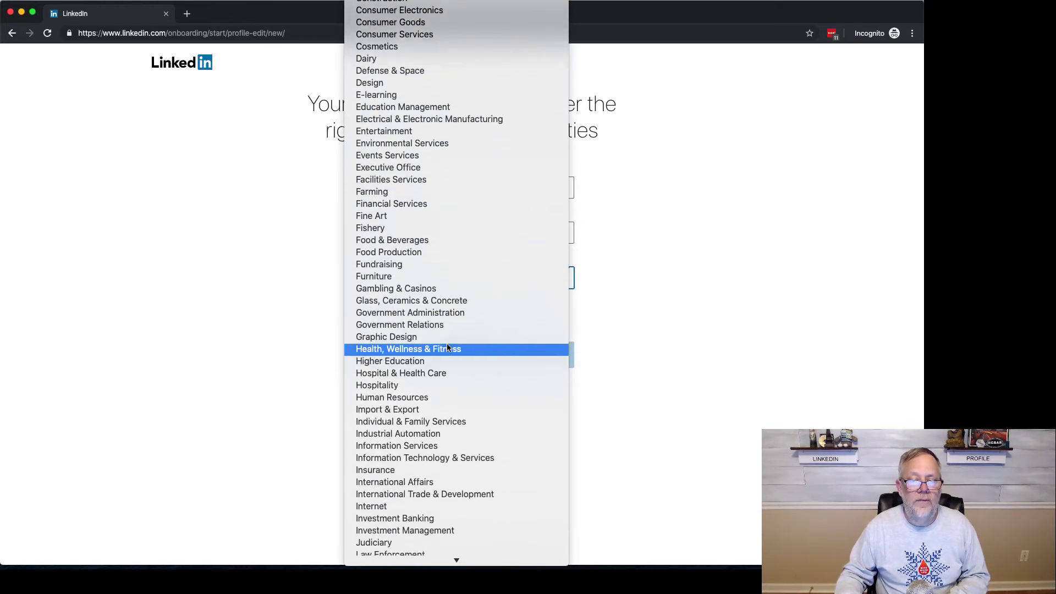
scroll(447, 343, "down", 10)
left_click(450, 355)
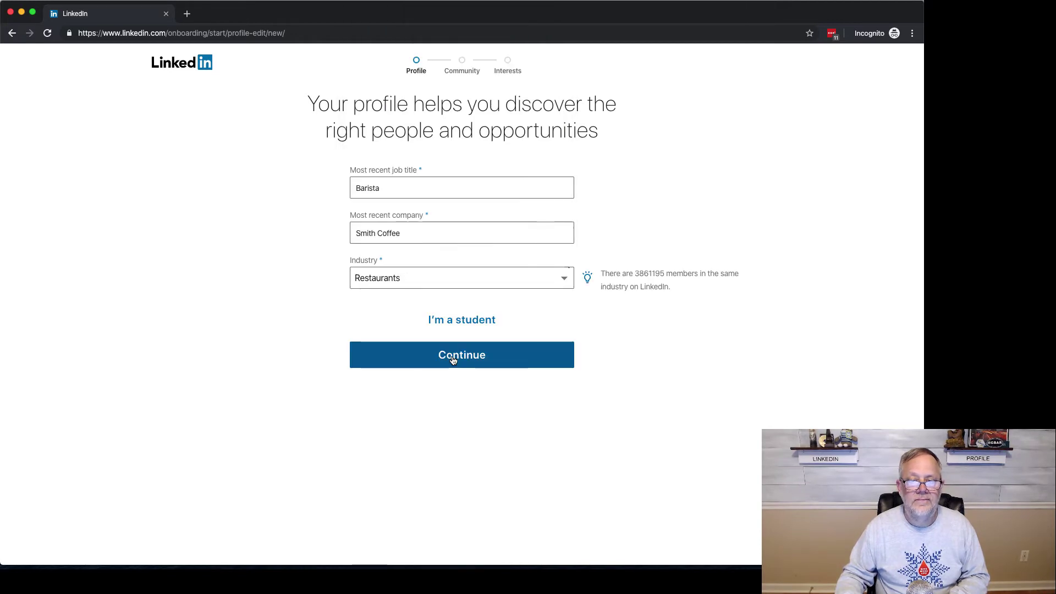
left_click(453, 360)
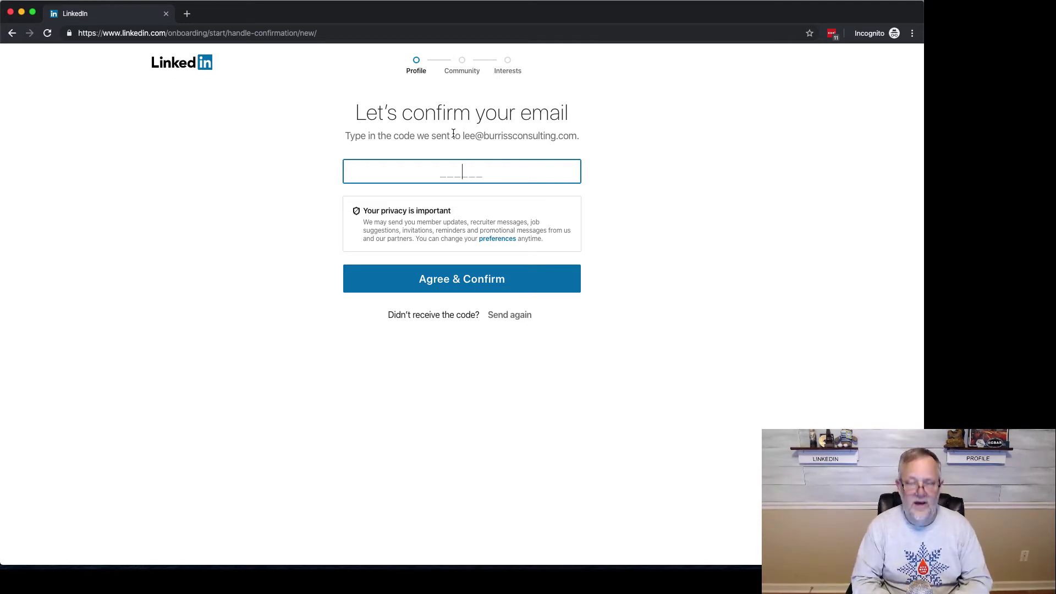
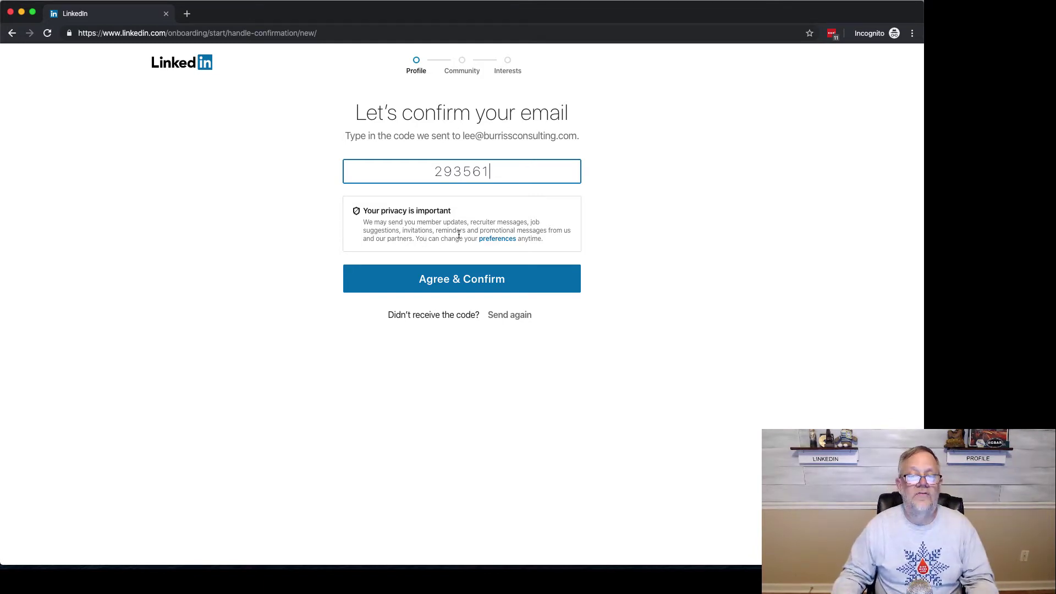
Step: Confirm the email address with the pasted confirmation code and dismiss the security note
left_click(450, 285)
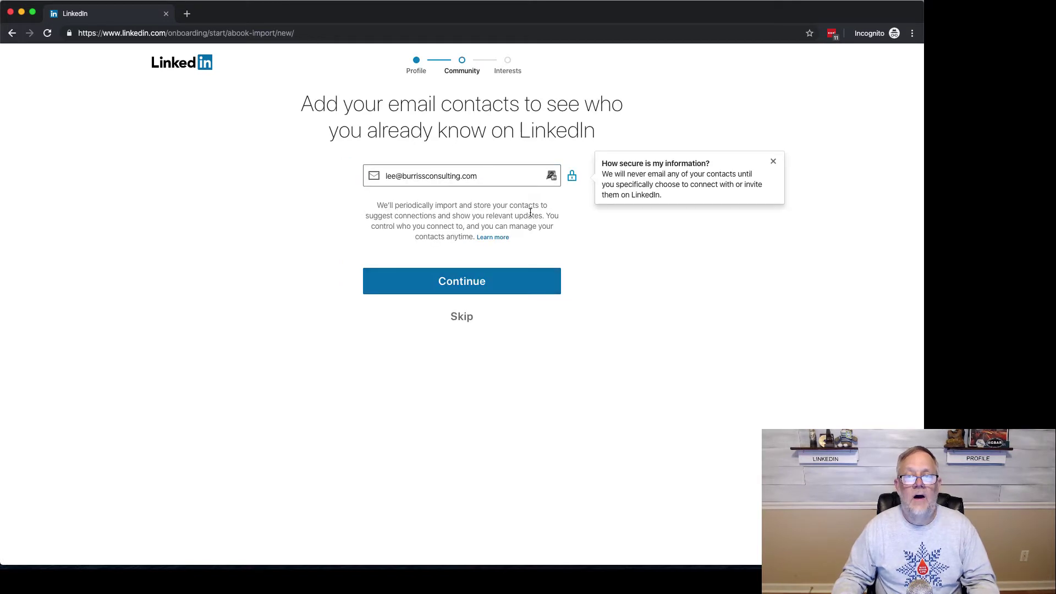
left_click(774, 159)
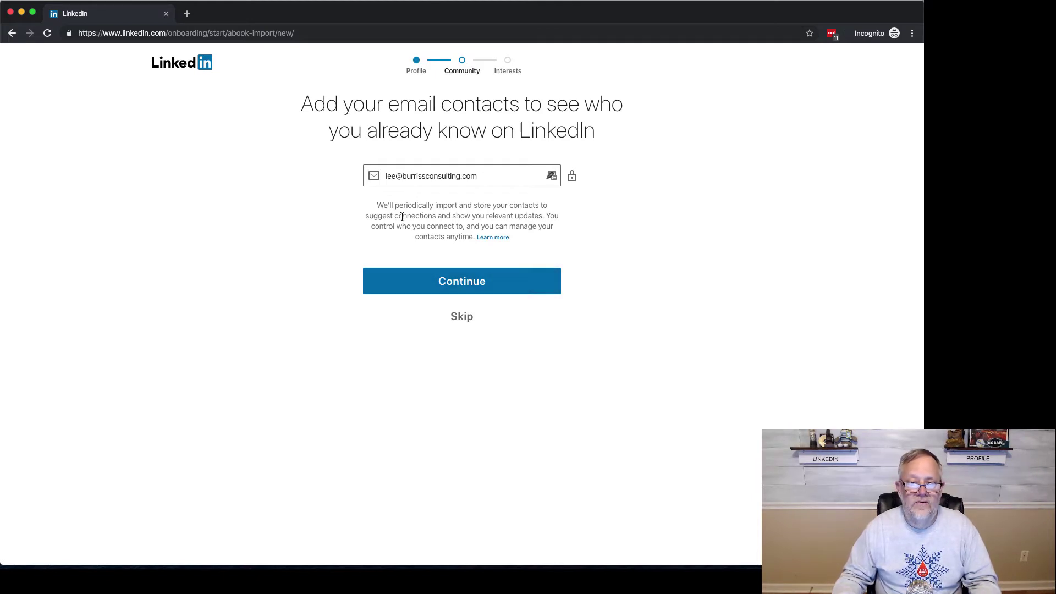
Step: Skip importing email contacts and confirm the skip
left_click_drag(402, 208, 430, 234)
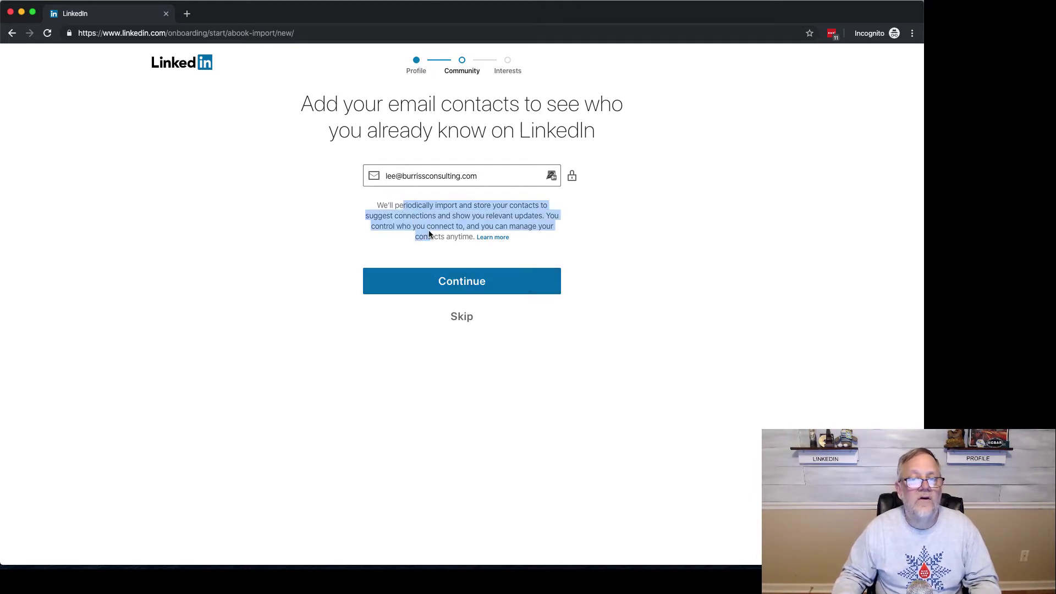
left_click(461, 316)
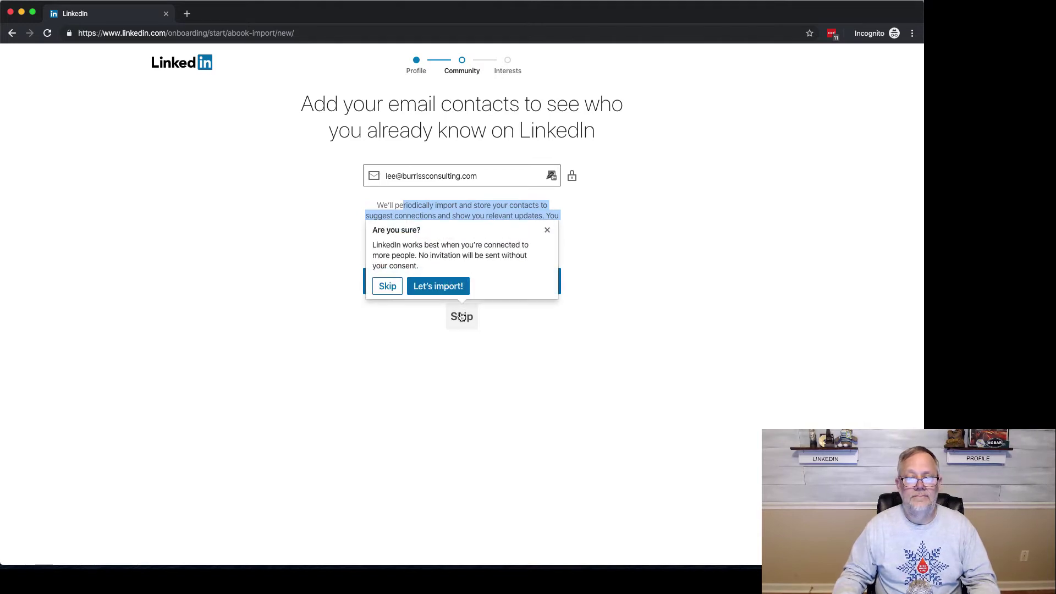
left_click(382, 288)
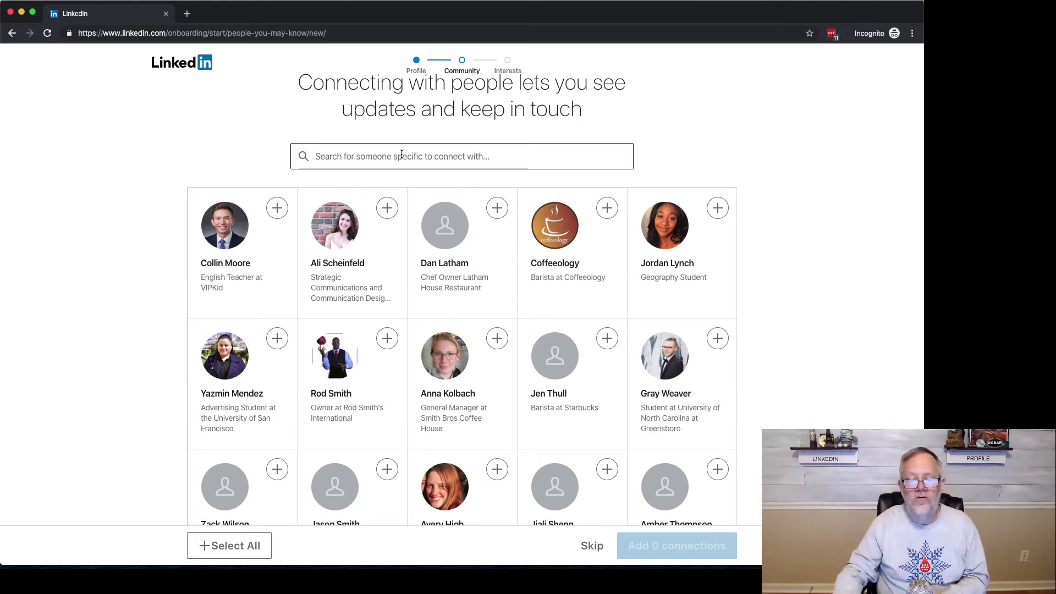
Step: Skip the People you may know suggestions without adding any connections
left_click(593, 546)
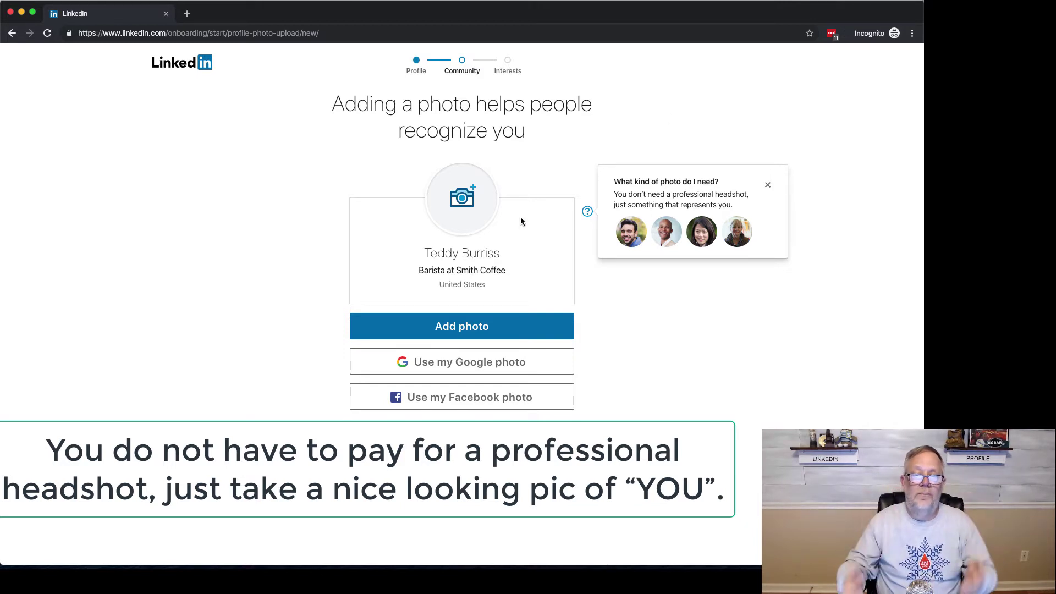
Step: Upload and save a profile photo, then continue past the photo step
left_click(463, 199)
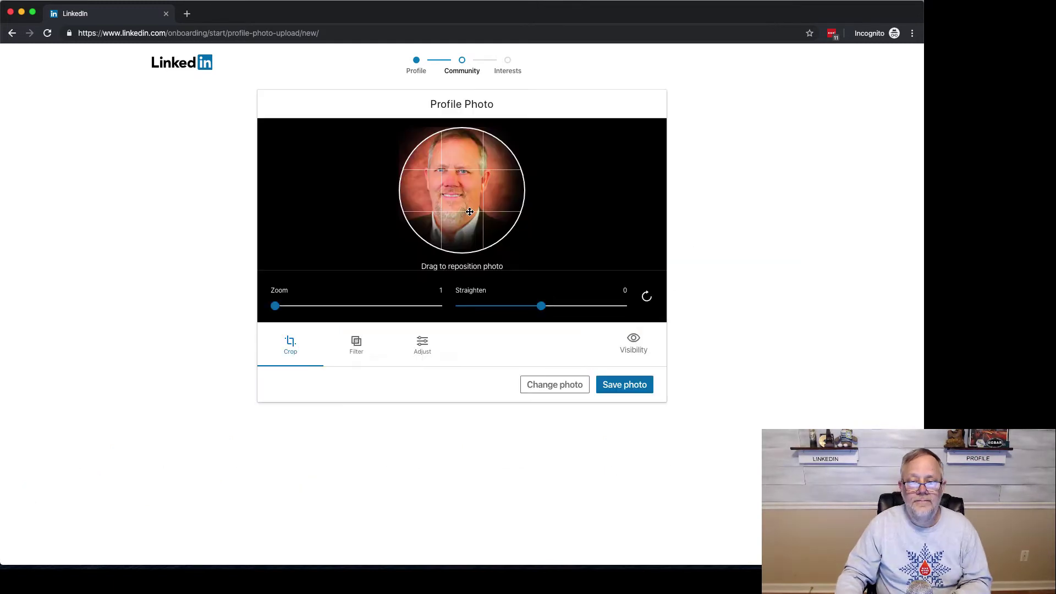
left_click(629, 386)
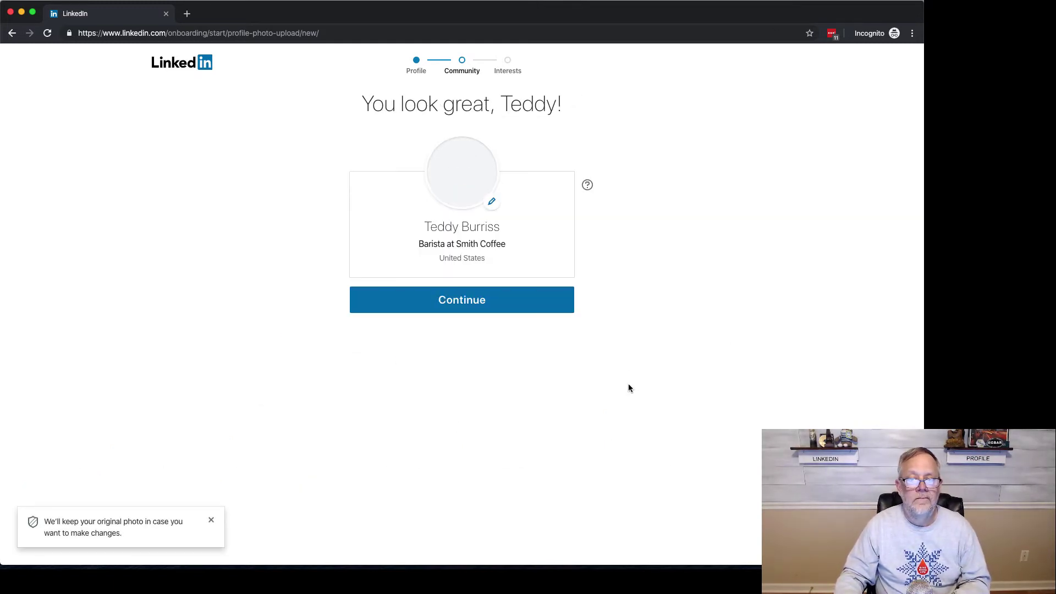
left_click(471, 304)
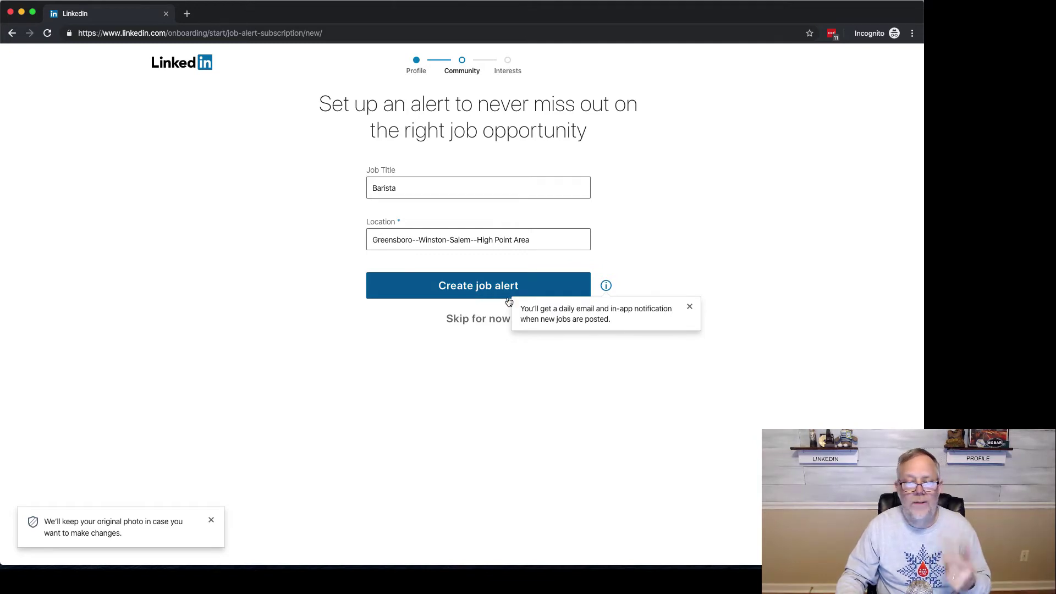
Step: Skip both the job alert setup and the LinkedIn mobile app link
left_click(486, 321)
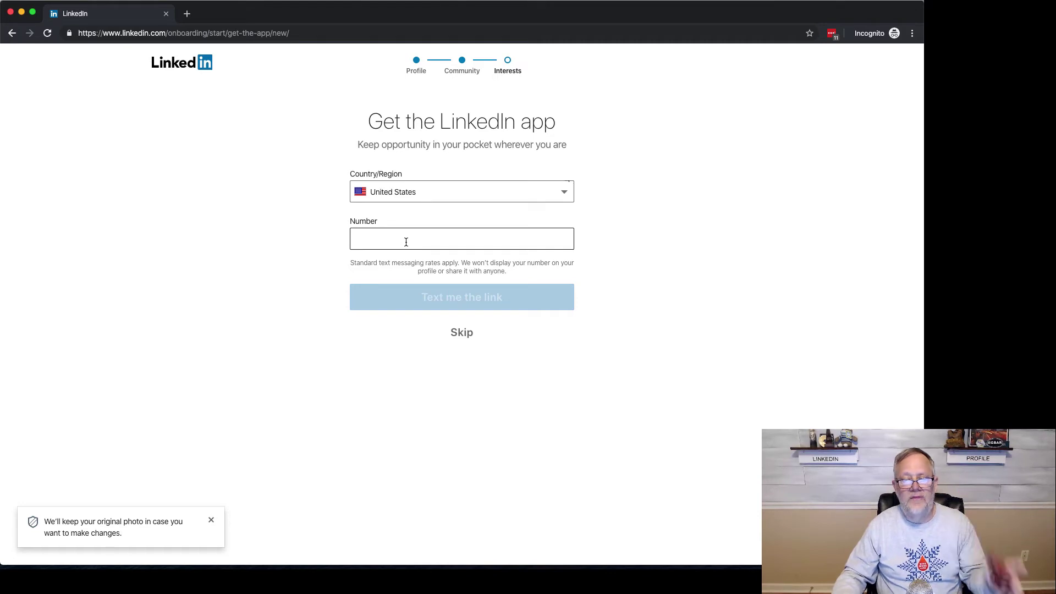
left_click(462, 333)
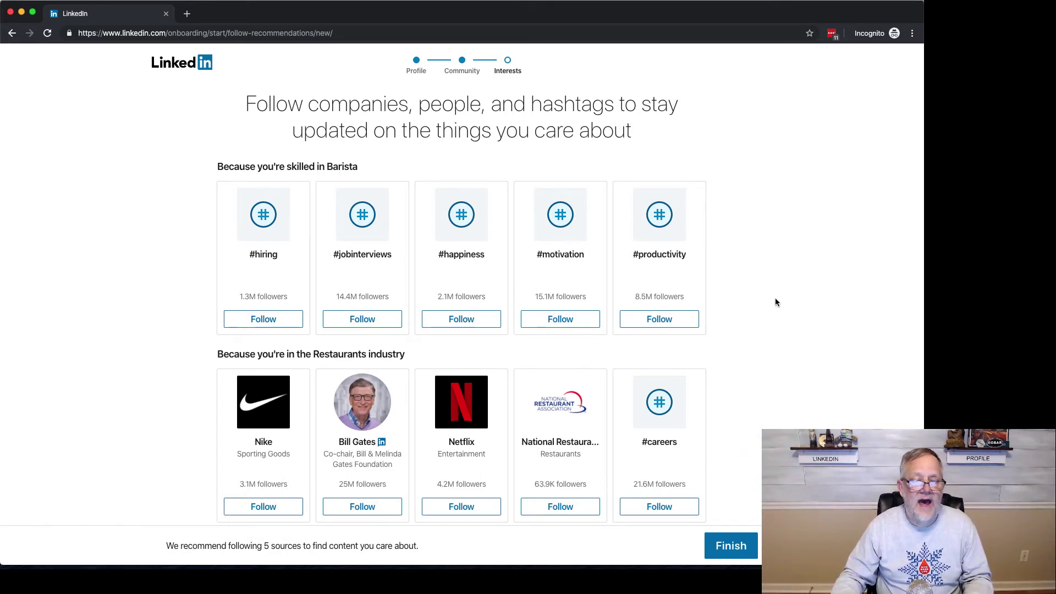
Step: Follow #motivation, #productivity and Netflix
scroll(775, 302, "down", 1)
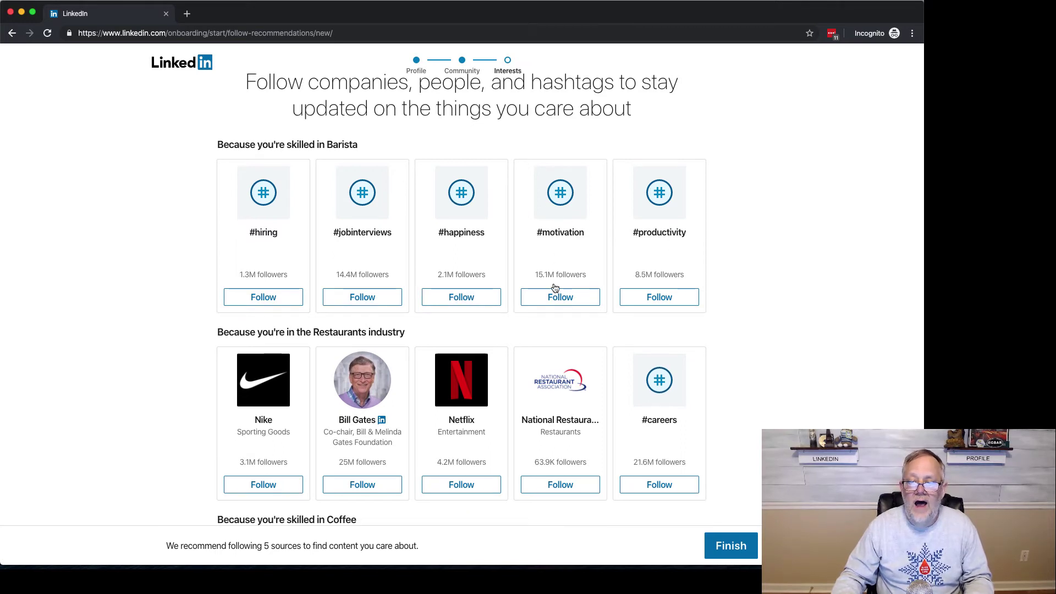
left_click(560, 301)
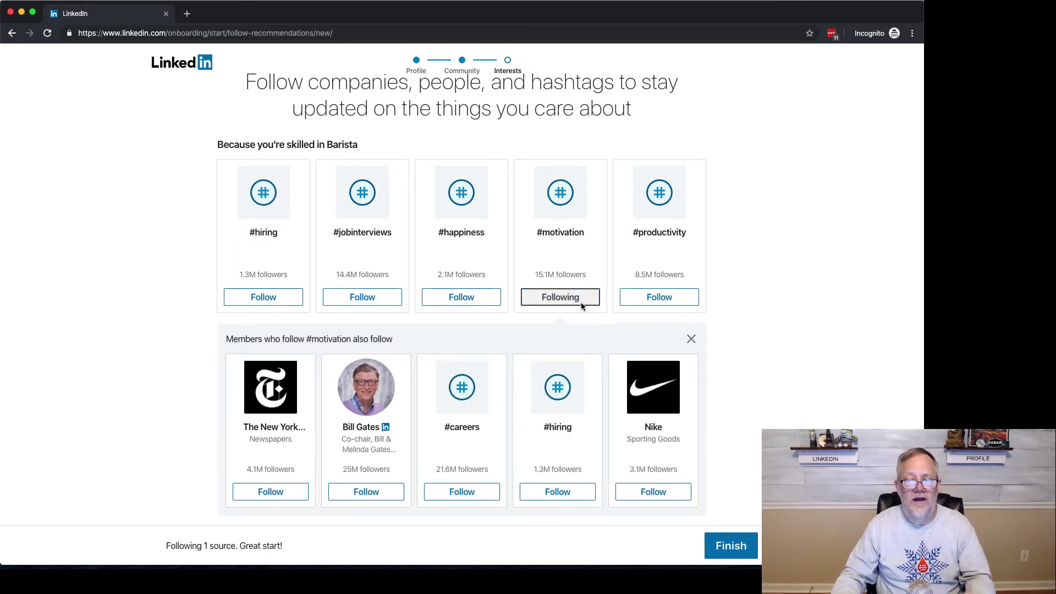
left_click(660, 297)
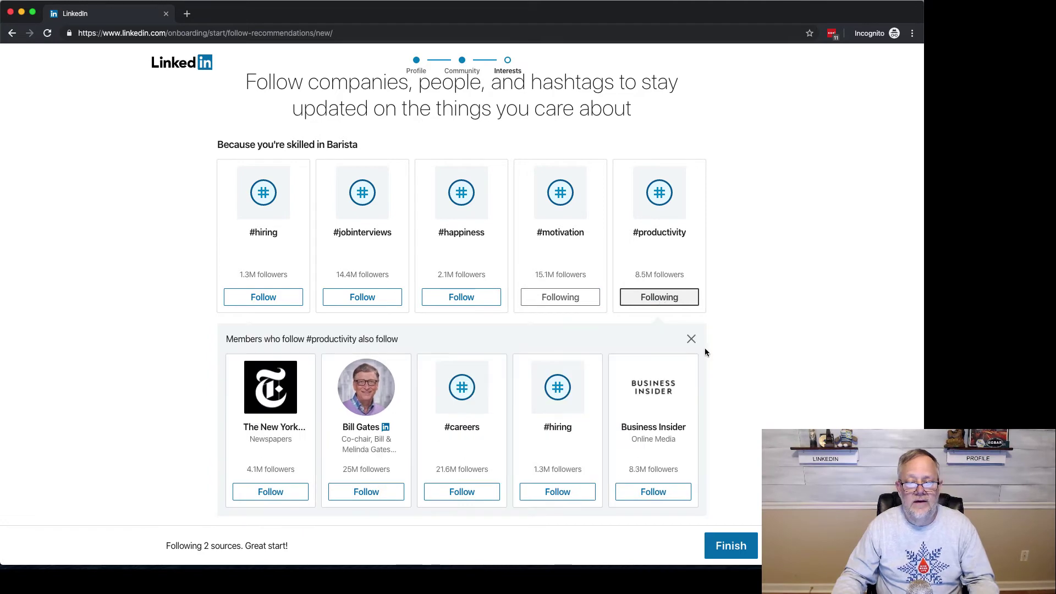
scroll(716, 364, "down", 2)
scroll(716, 367, "down", 4)
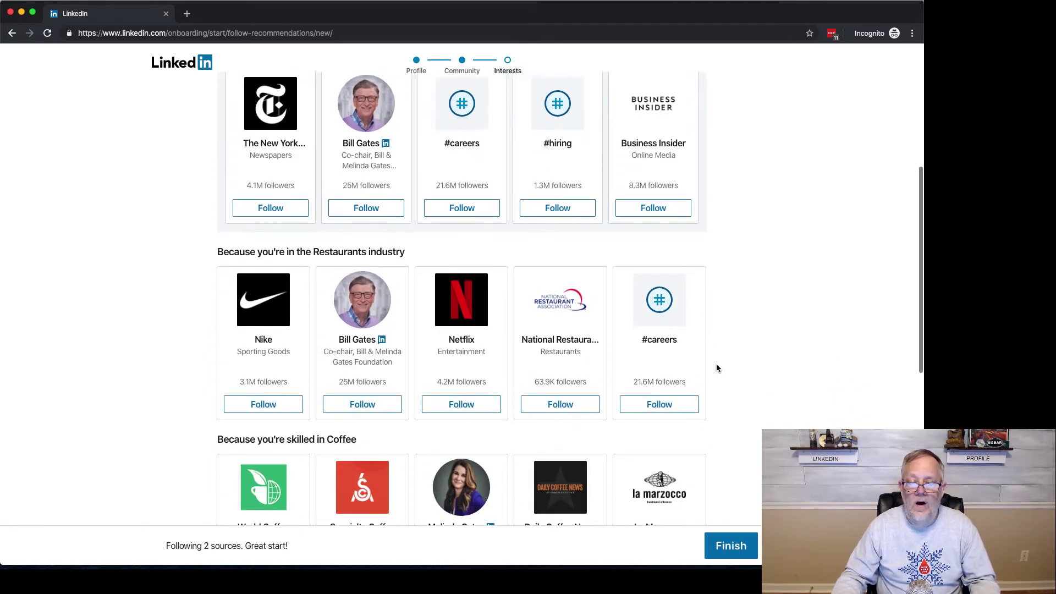
scroll(716, 367, "up", 1)
scroll(716, 367, "down", 2)
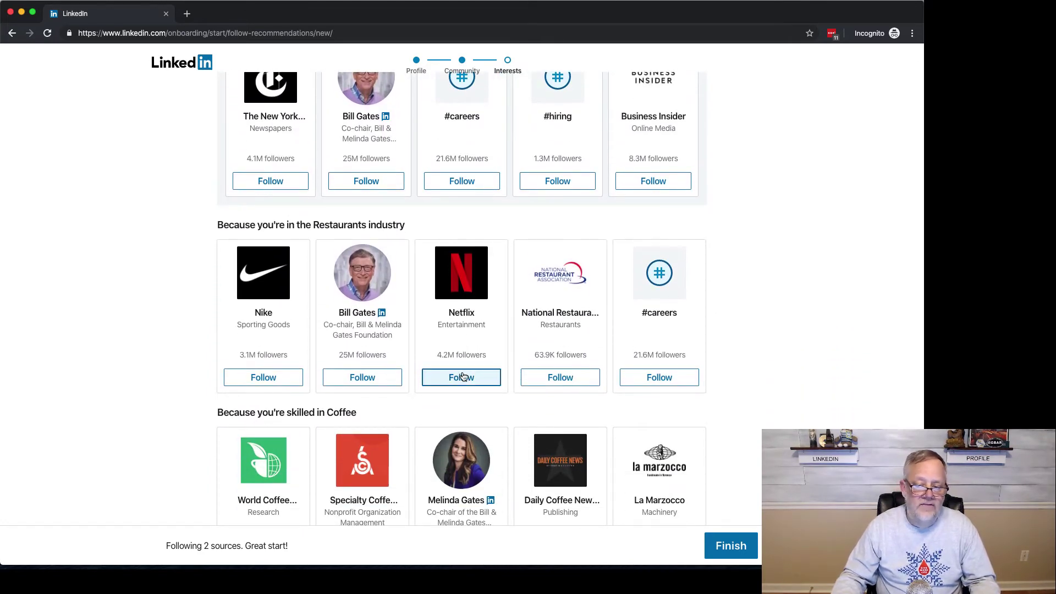
left_click(461, 375)
Step: Follow #leadership and #management, then finish onboarding
scroll(750, 380, "down", 4)
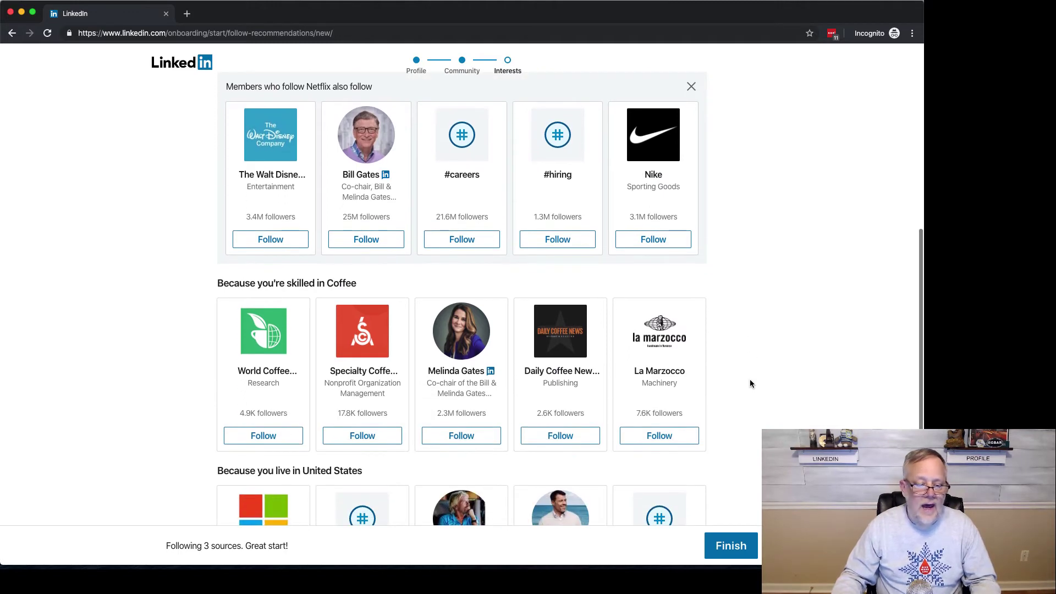
scroll(750, 379, "up", 1)
scroll(751, 384, "down", 3)
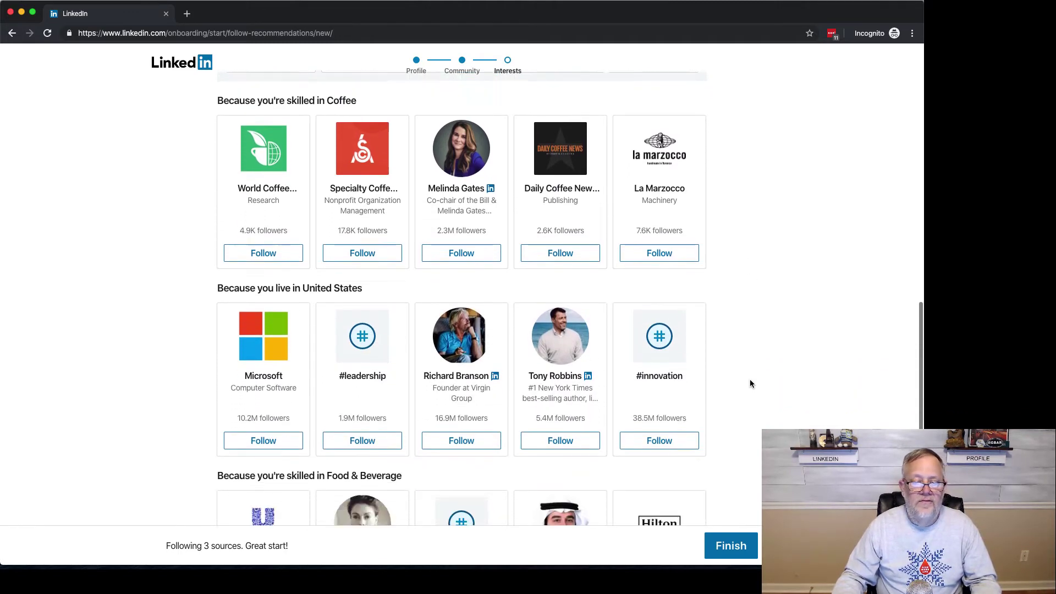
left_click(361, 440)
scroll(595, 500, "down", 5)
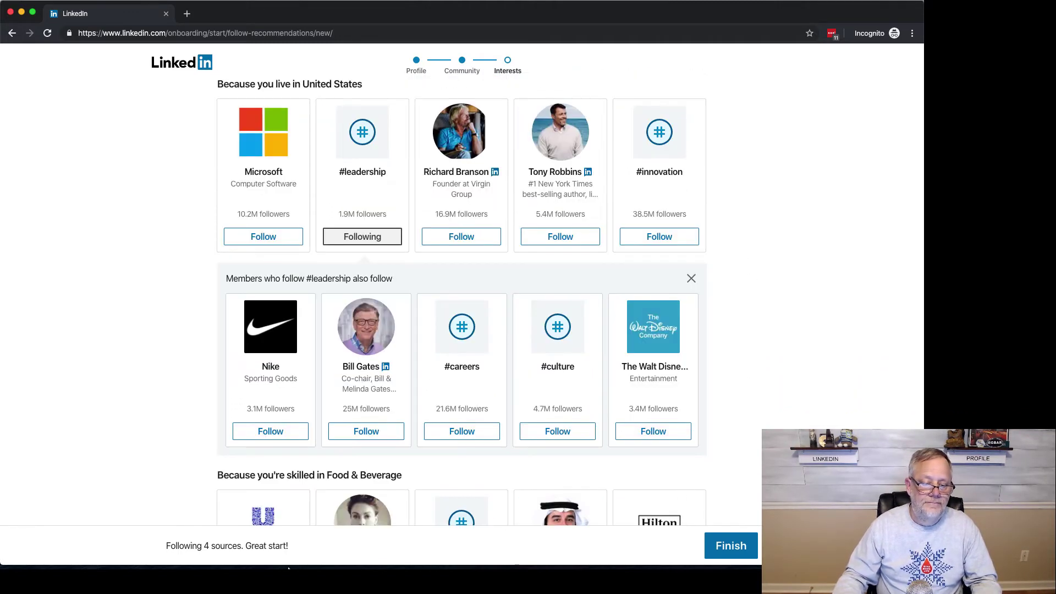
scroll(727, 407, "down", 3)
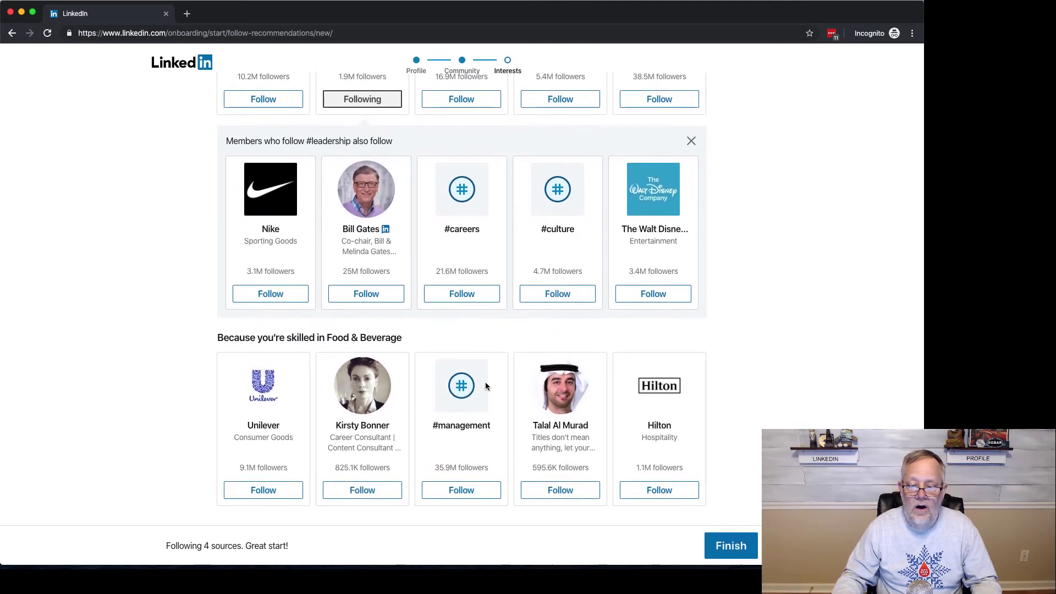
left_click(454, 491)
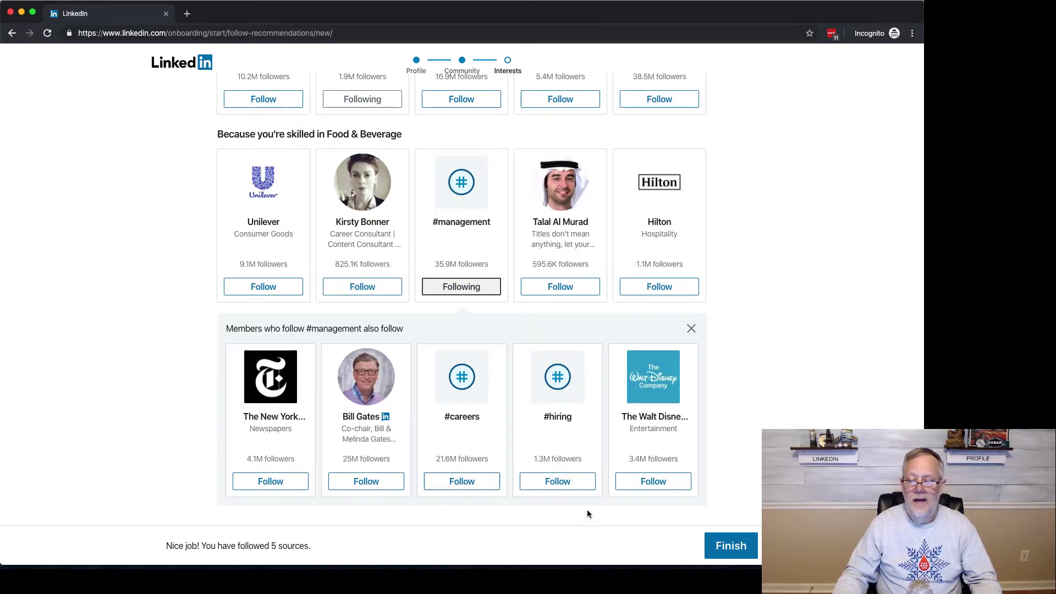
left_click(726, 542)
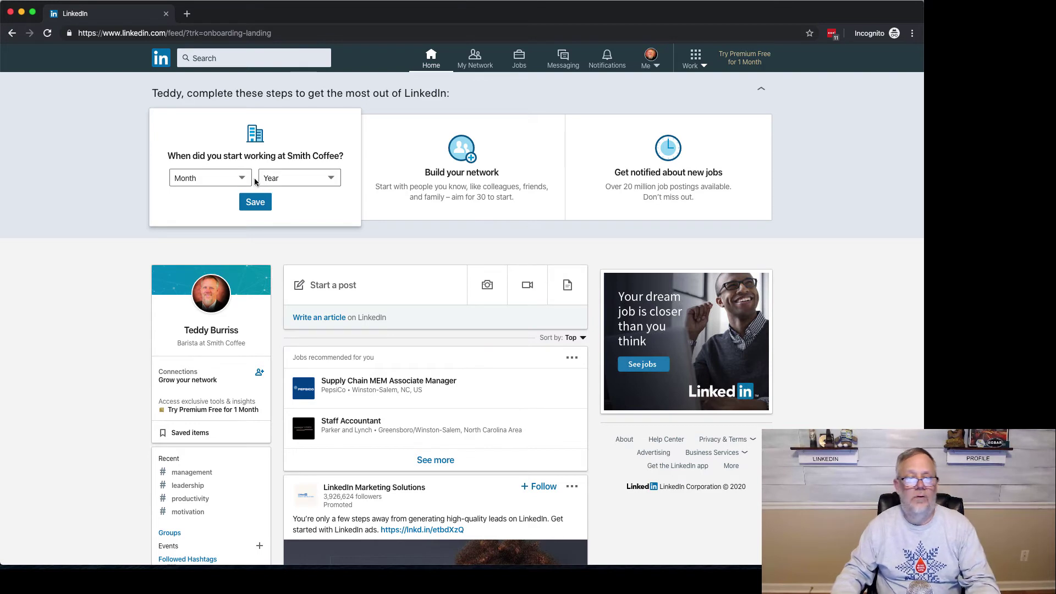
Step: Set the Smith Coffee start date to January 2007 and save it
left_click(330, 177)
left_click(279, 330)
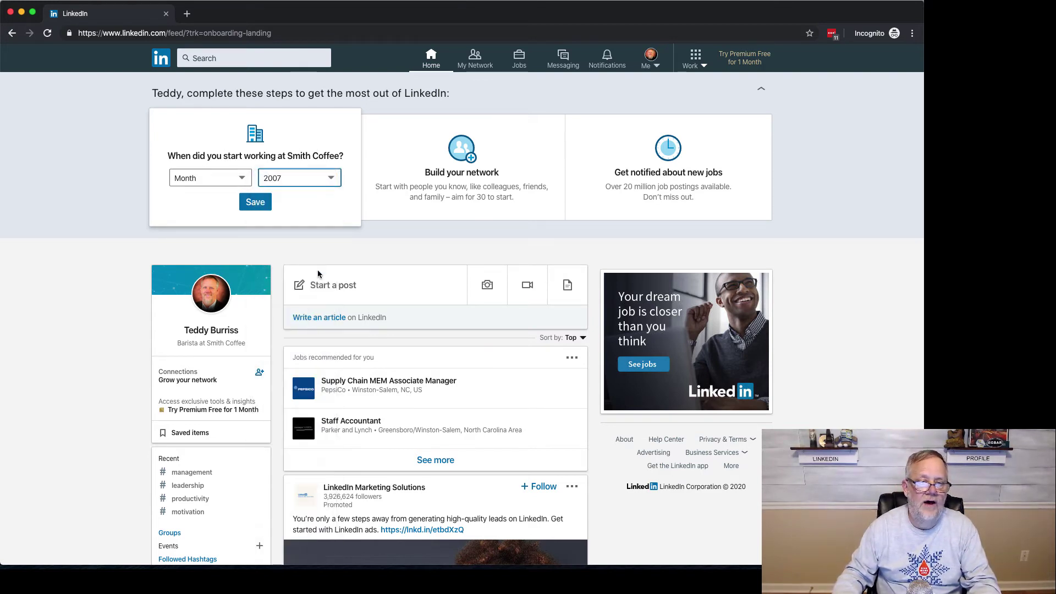
left_click(255, 208)
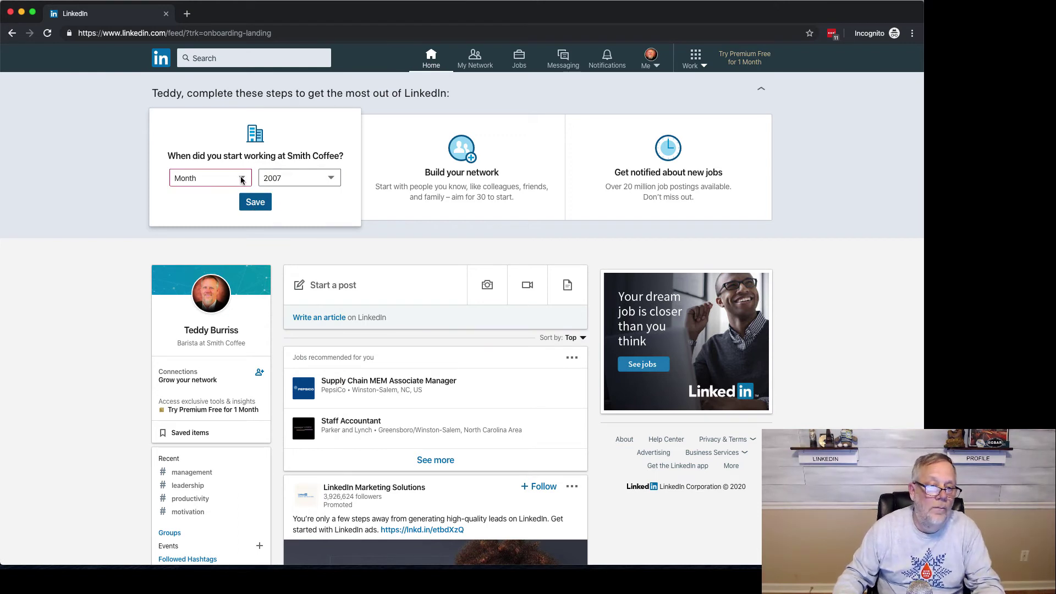
left_click(241, 179)
left_click(198, 186)
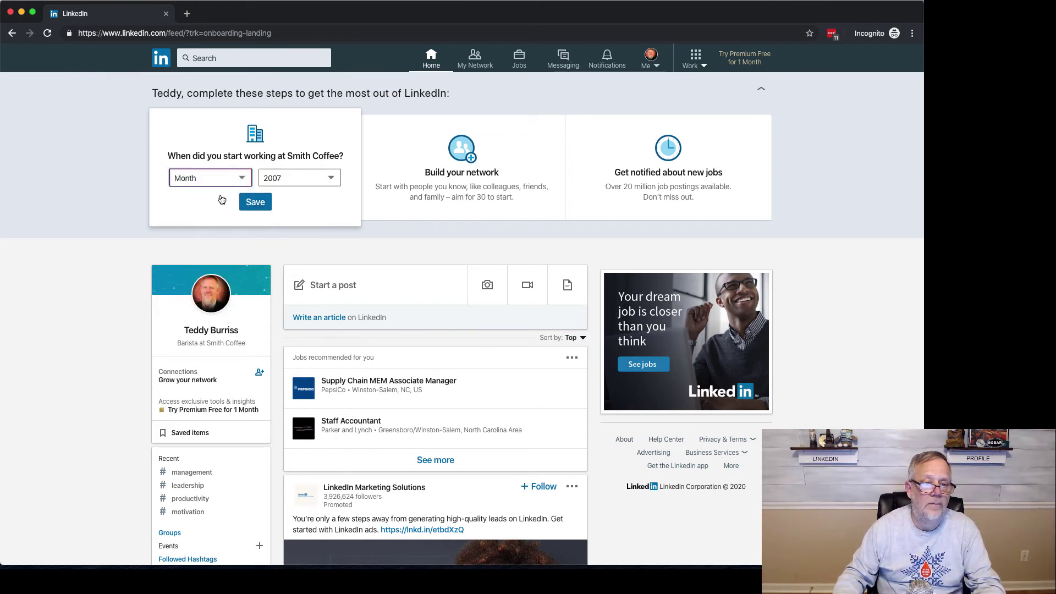
left_click(255, 204)
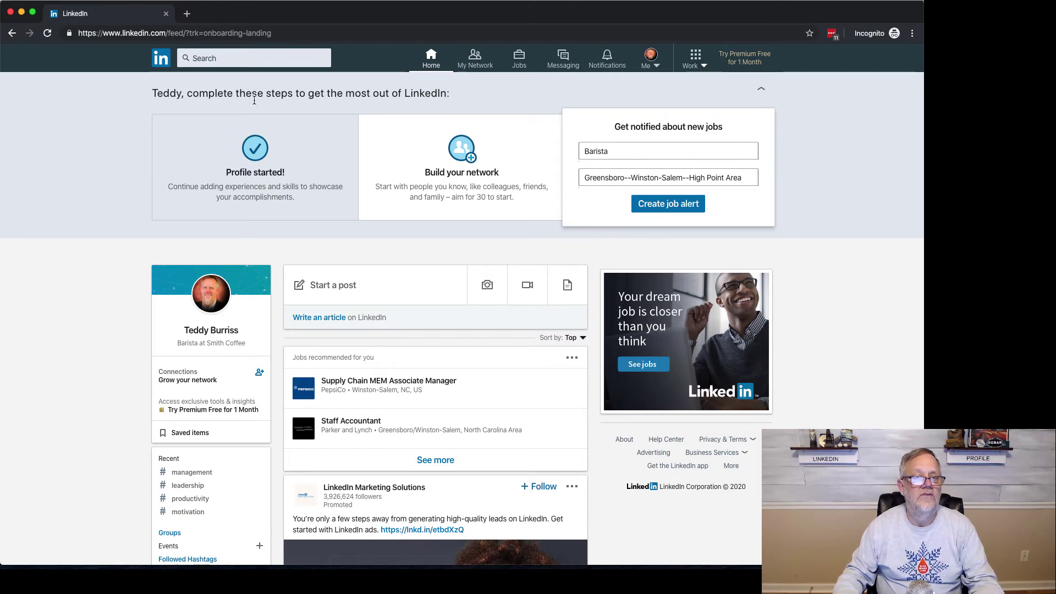
left_click_drag(252, 95, 425, 93)
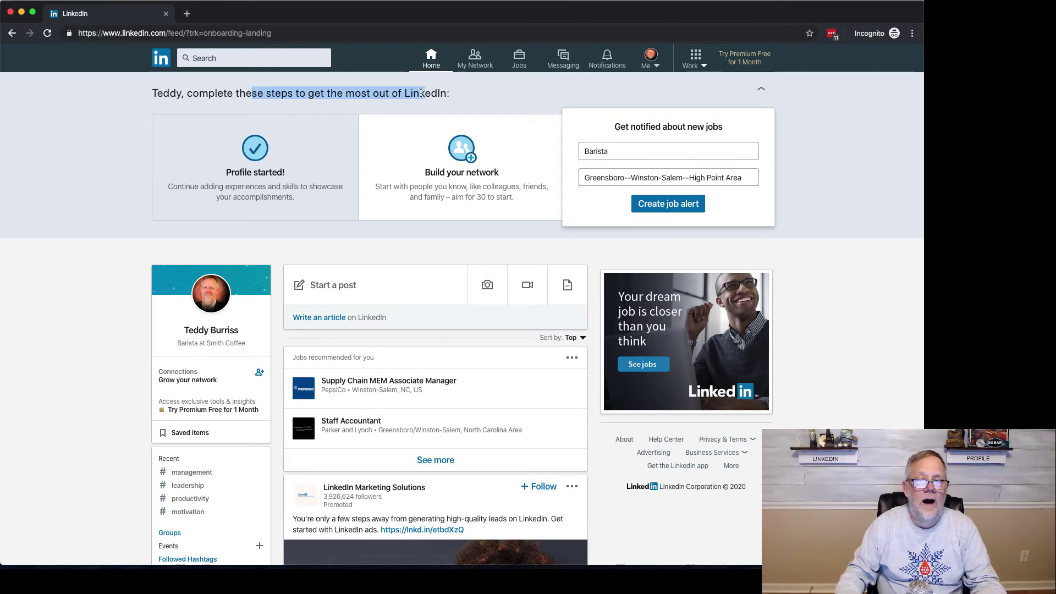
Step: Collapse the onboarding steps panel to a single line and open the Me account menu
left_click(762, 91)
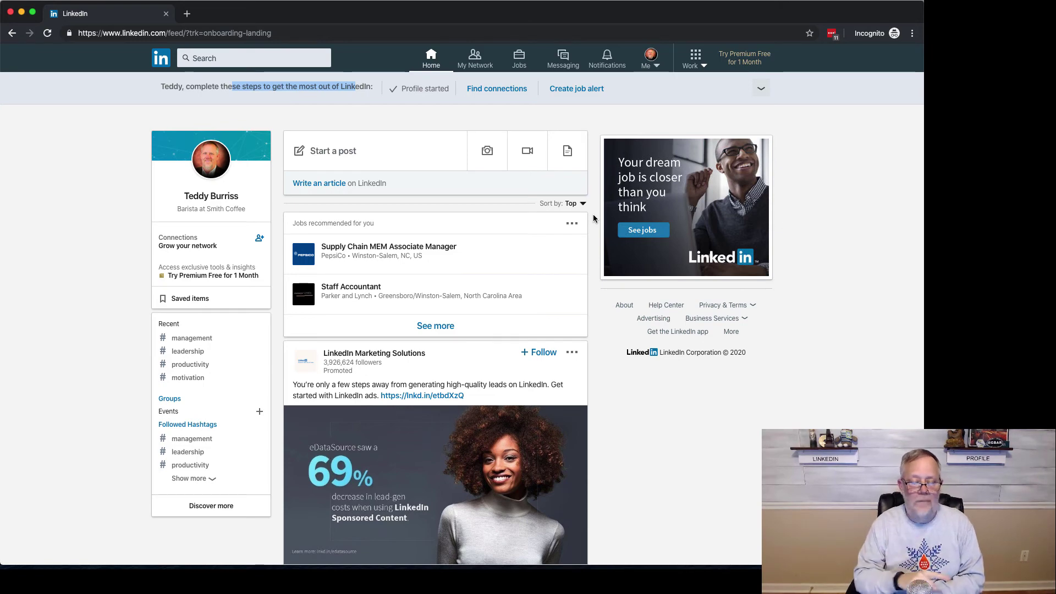
left_click(649, 64)
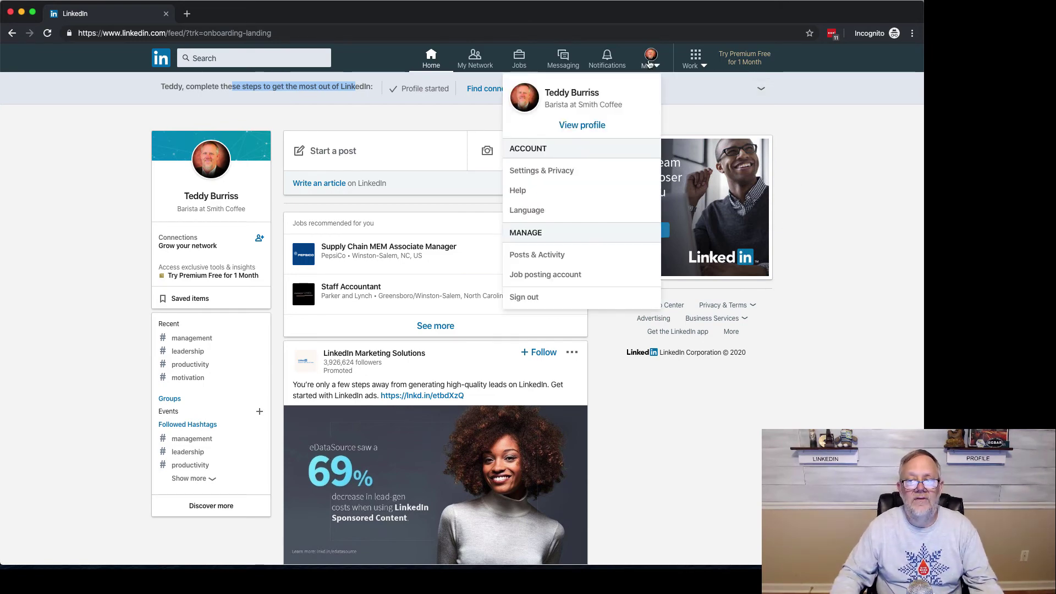
Step: In Settings & Privacy > Account, begin turning on two-step verification with Phone Number (SMS)
left_click(544, 169)
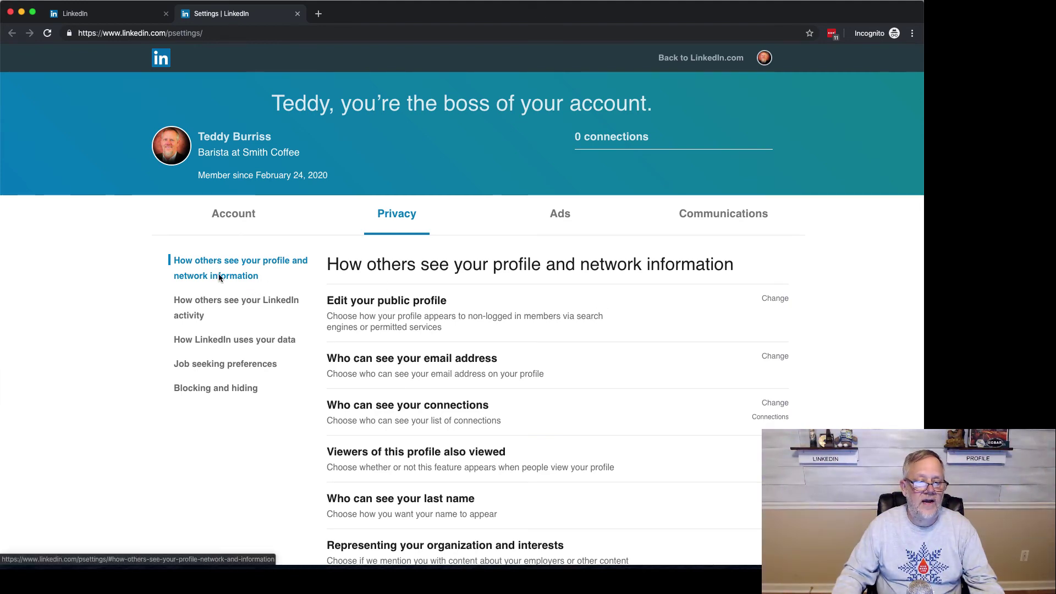
left_click(233, 214)
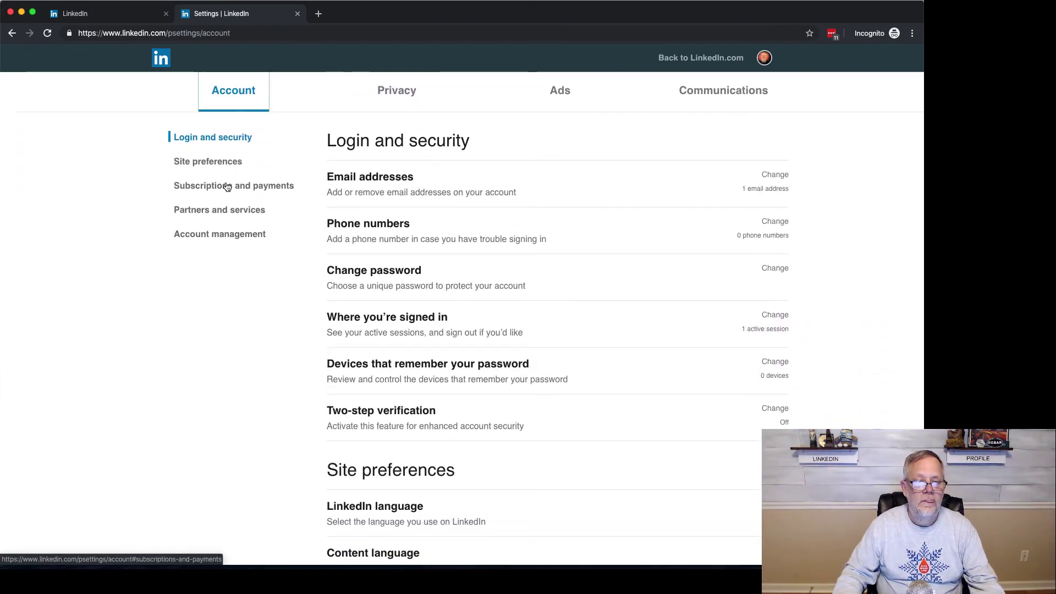
scroll(708, 372, "down", 3)
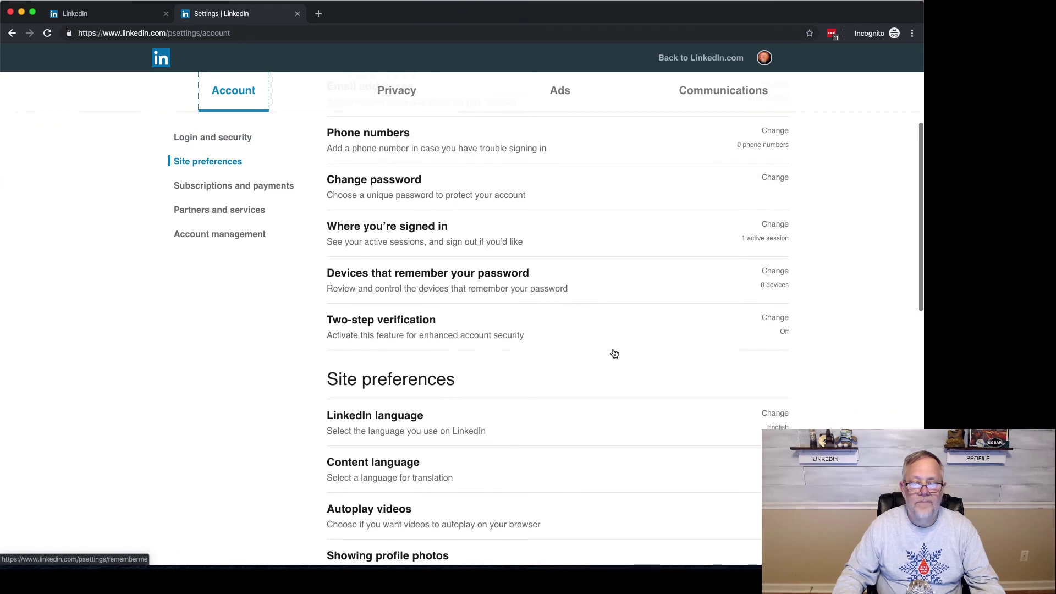
left_click(406, 322)
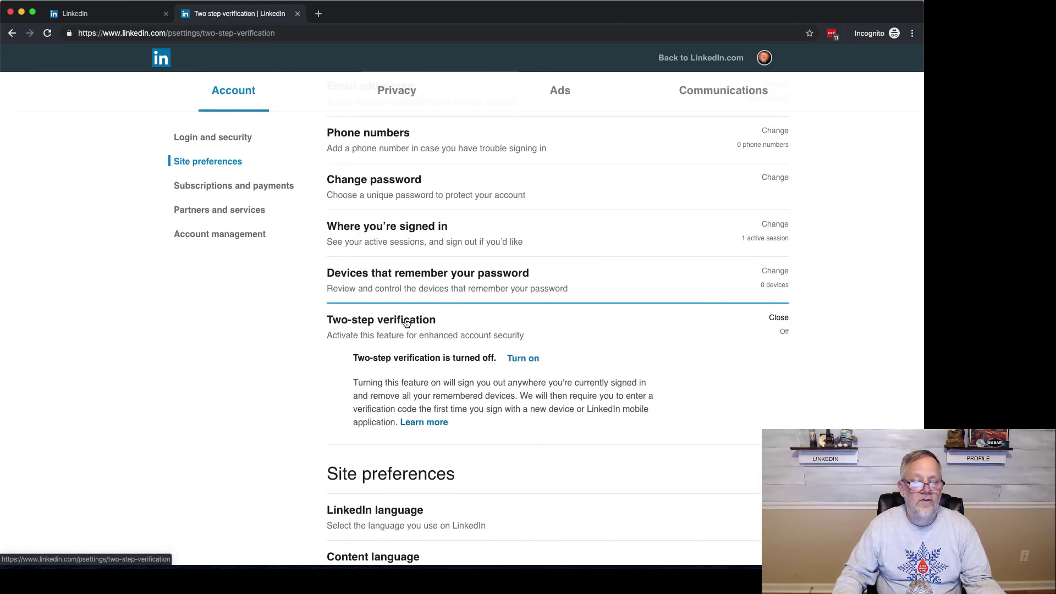
left_click(521, 360)
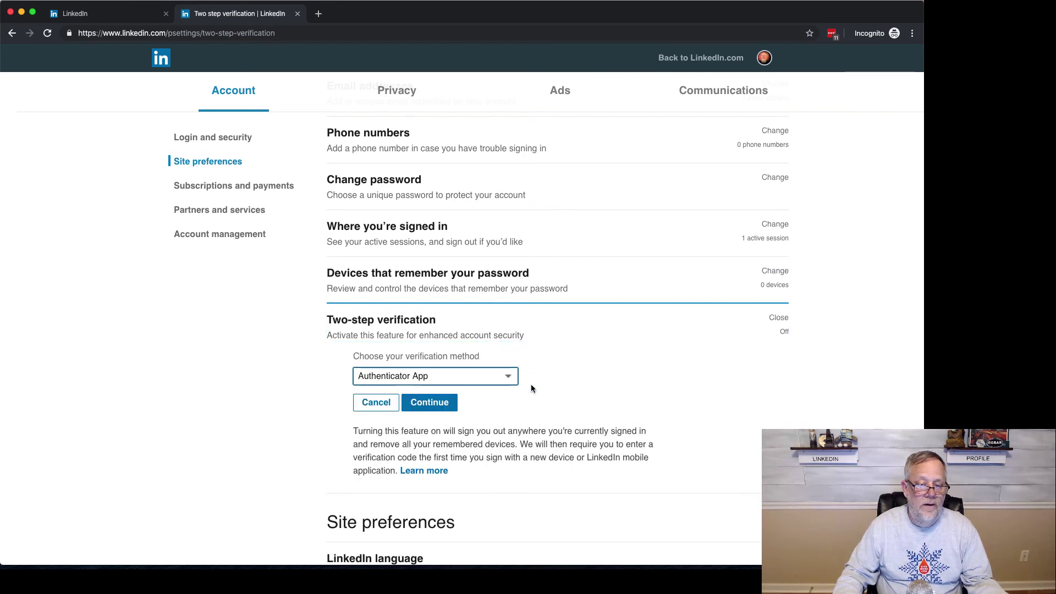
left_click(496, 378)
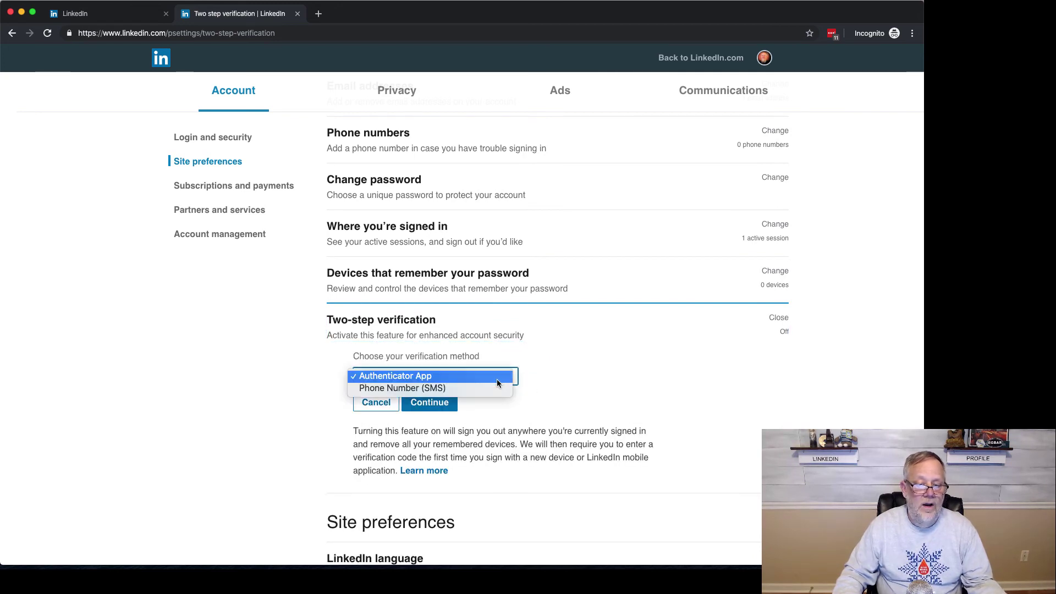
left_click(441, 391)
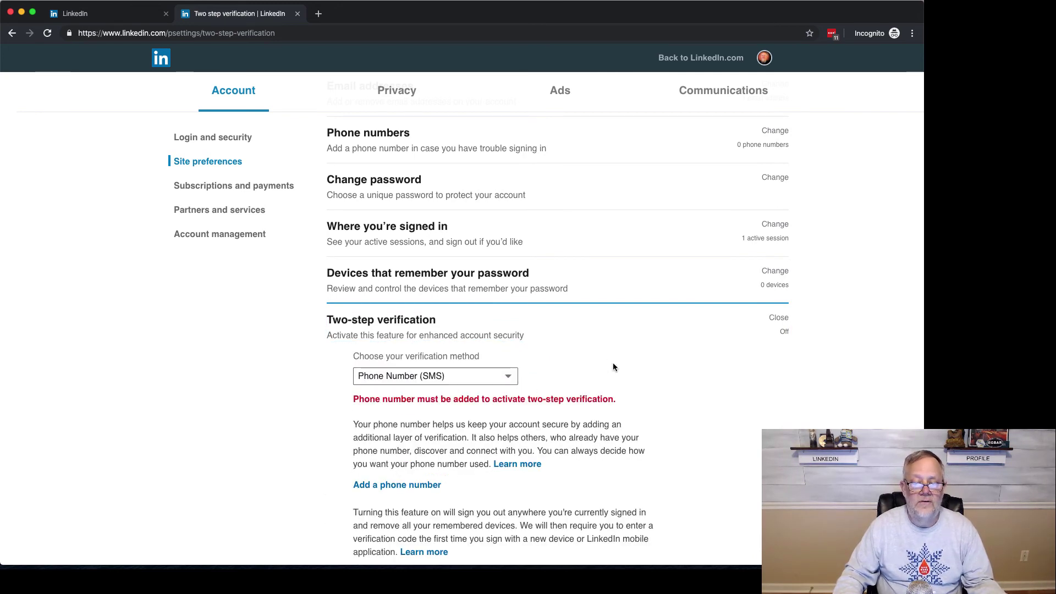
Step: Go back to the LinkedIn home feed via the logo
scroll(612, 362, "down", 3)
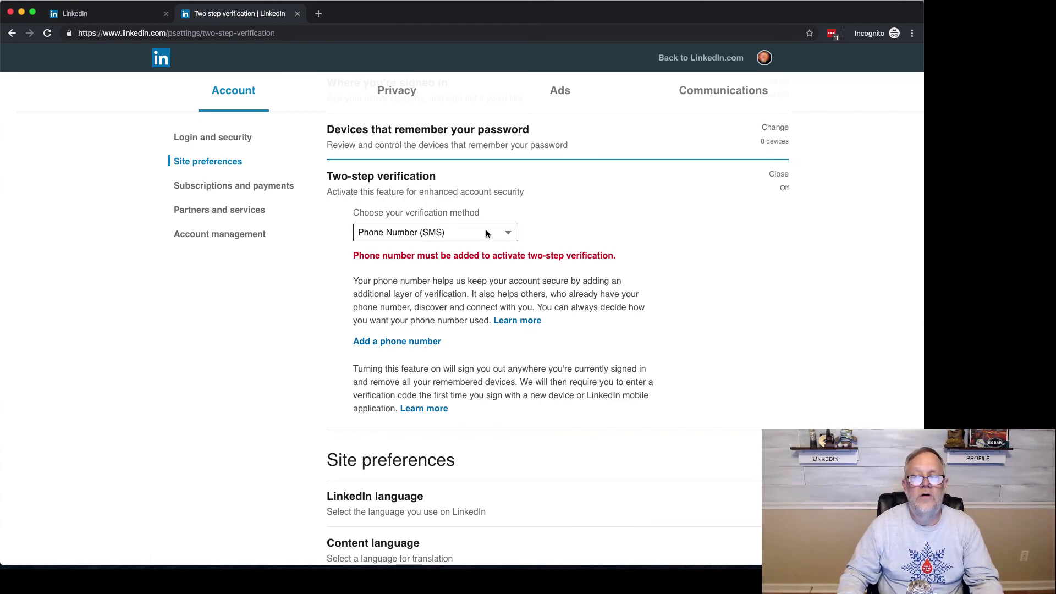
scroll(605, 247, "up", 3)
left_click(158, 62)
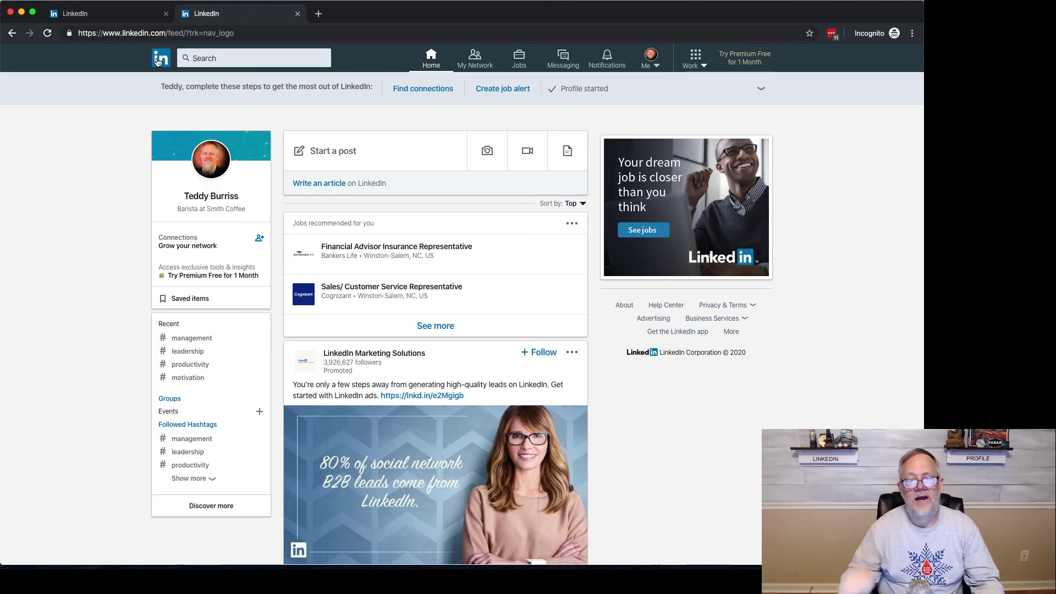